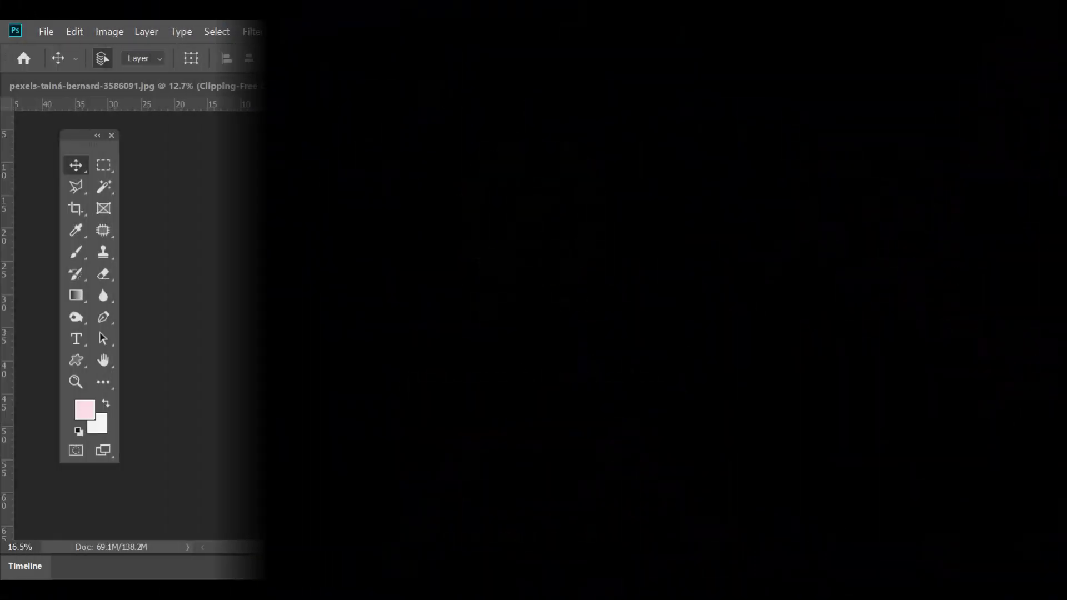
Step: Run the Mattifier action from the Skin Retouching neeraj set and dismiss its paint-over message
click(1052, 165)
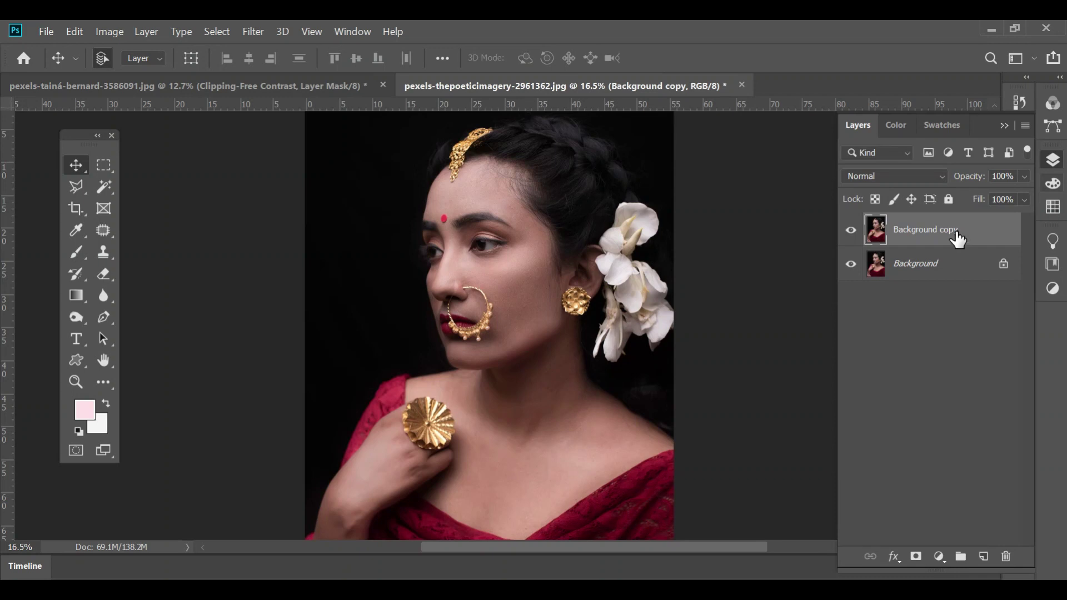
click(1003, 125)
click(849, 266)
click(904, 284)
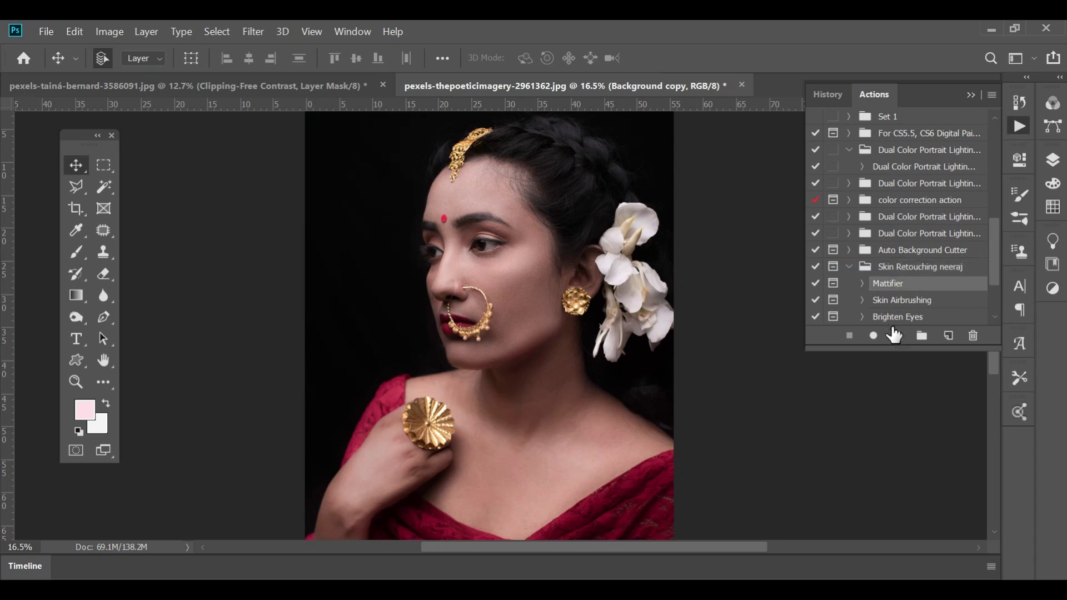
click(897, 335)
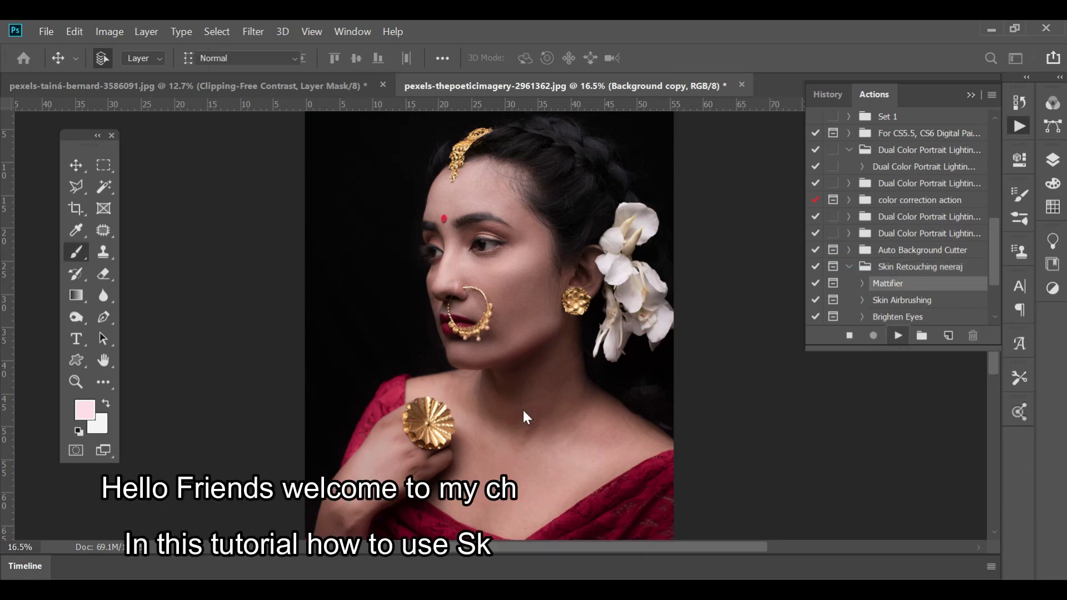
click(578, 260)
Step: Shrink the brush to 200 and paint the Mattifier mask across the forehead and brow
click(1019, 126)
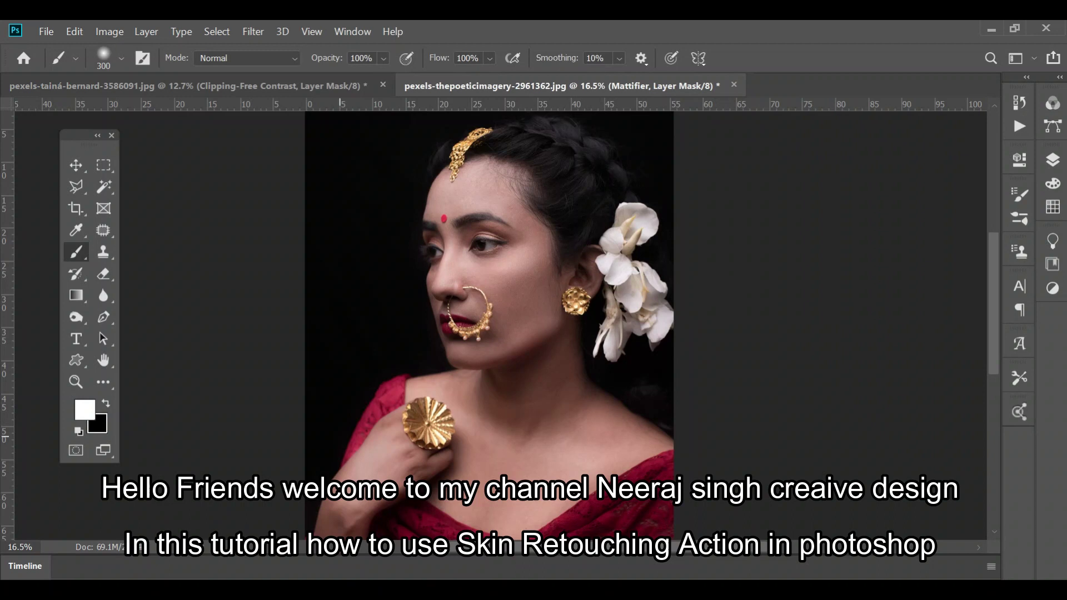
scroll(488, 186, up, 2)
scroll(488, 186, up, 3)
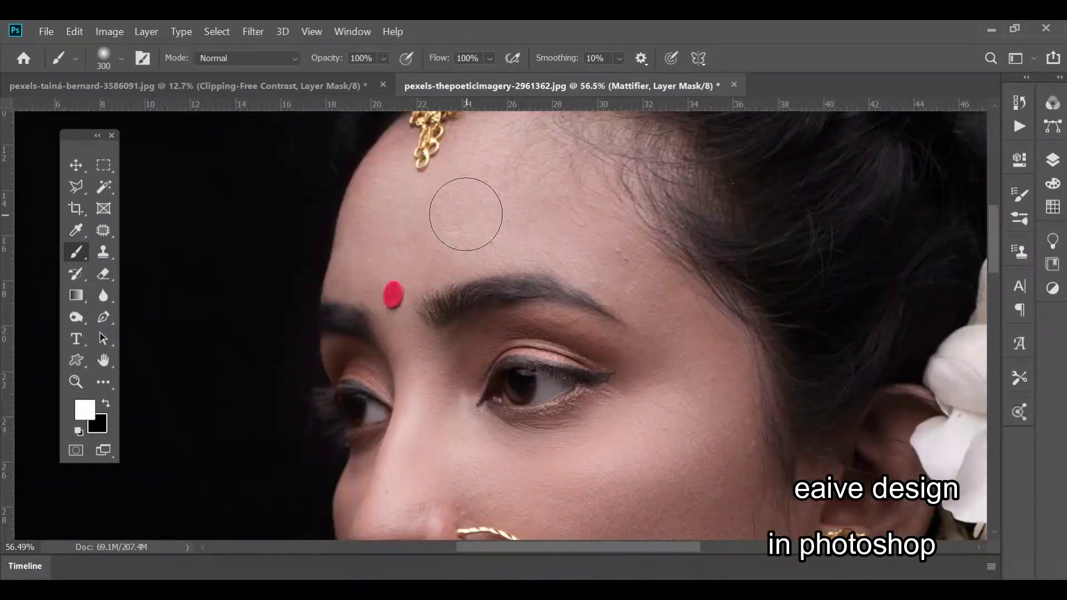
key(bracketleft)
key(bracketleft)
mouse_move(459, 219)
mouse_down()
mouse_move(472, 208)
mouse_move(474, 222)
mouse_move(514, 234)
mouse_move(525, 203)
mouse_up()
mouse_move(477, 162)
mouse_down()
mouse_move(447, 238)
mouse_move(573, 236)
mouse_move(639, 271)
mouse_up()
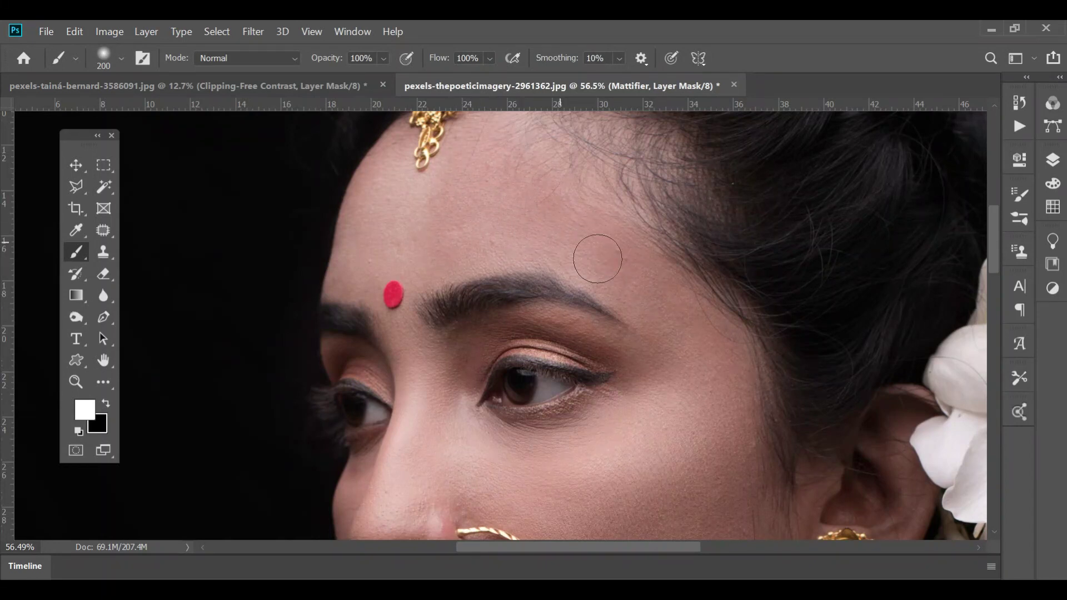
mouse_move(611, 175)
mouse_down()
mouse_move(550, 191)
mouse_move(638, 184)
mouse_move(479, 180)
mouse_move(403, 262)
mouse_up()
Step: Paint the Mattifier mask along the nose bridge and over the cheeks
scroll(528, 197, up, 2)
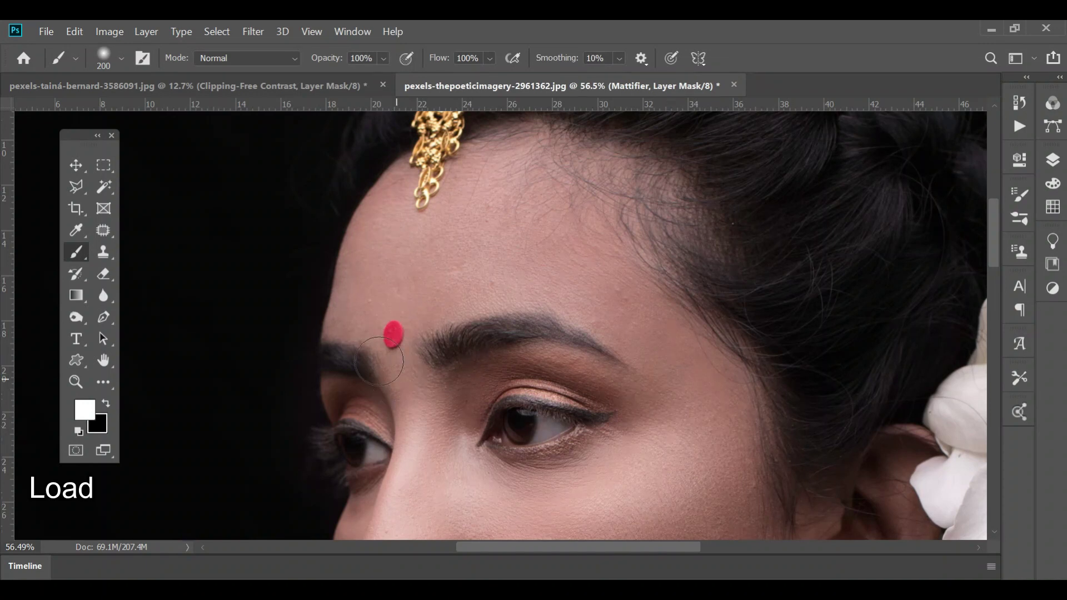
scroll(422, 333, down, 1)
drag(418, 368, 406, 394)
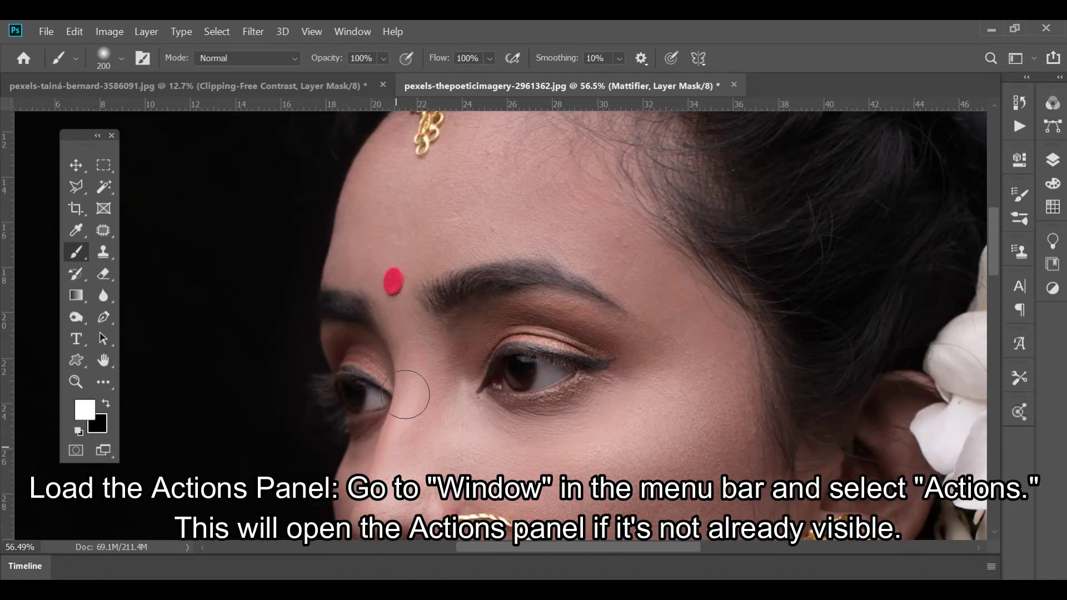
scroll(416, 319, down, 1)
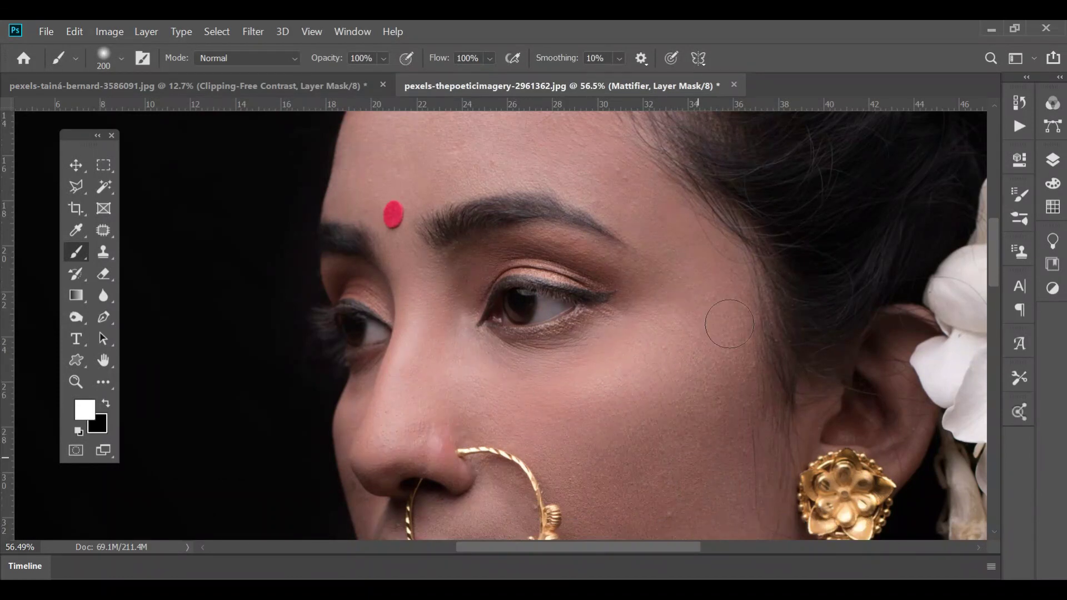
scroll(670, 457, down, 1)
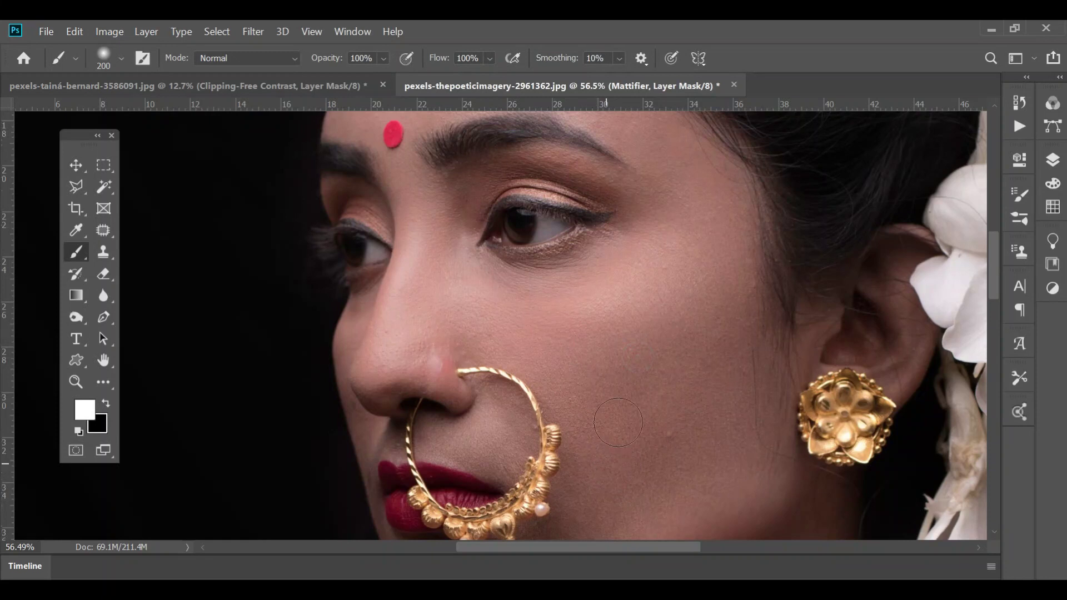
scroll(758, 422, down, 1)
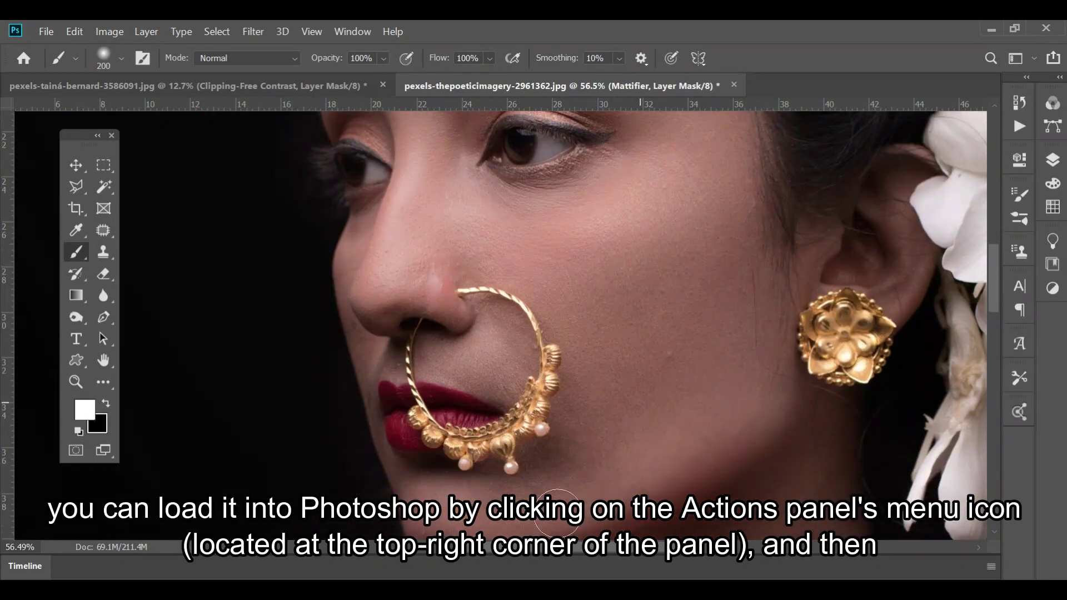
scroll(435, 488, down, 1)
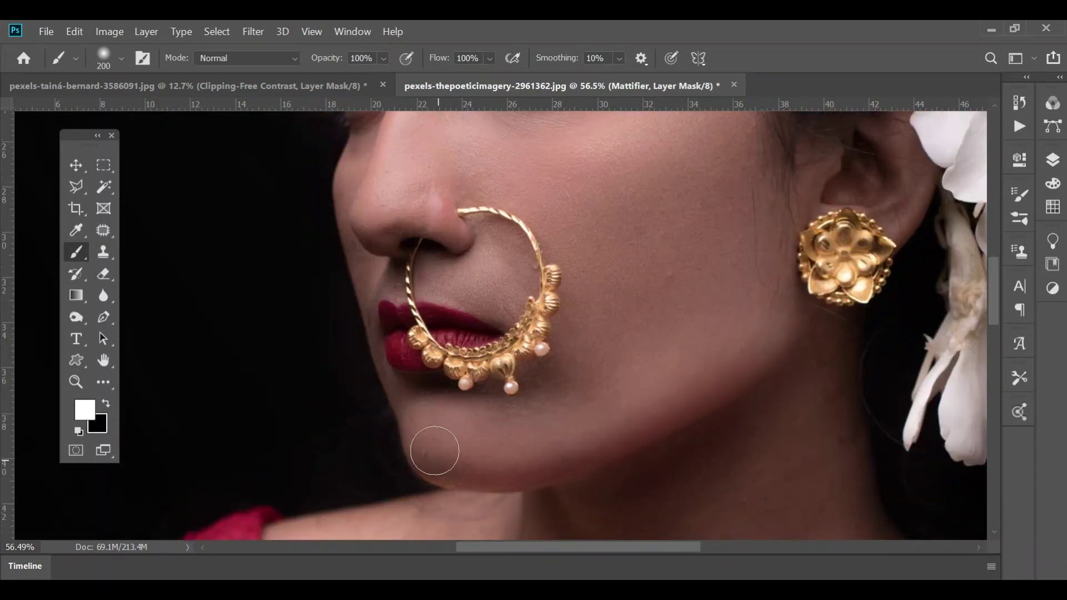
scroll(453, 424, up, 1)
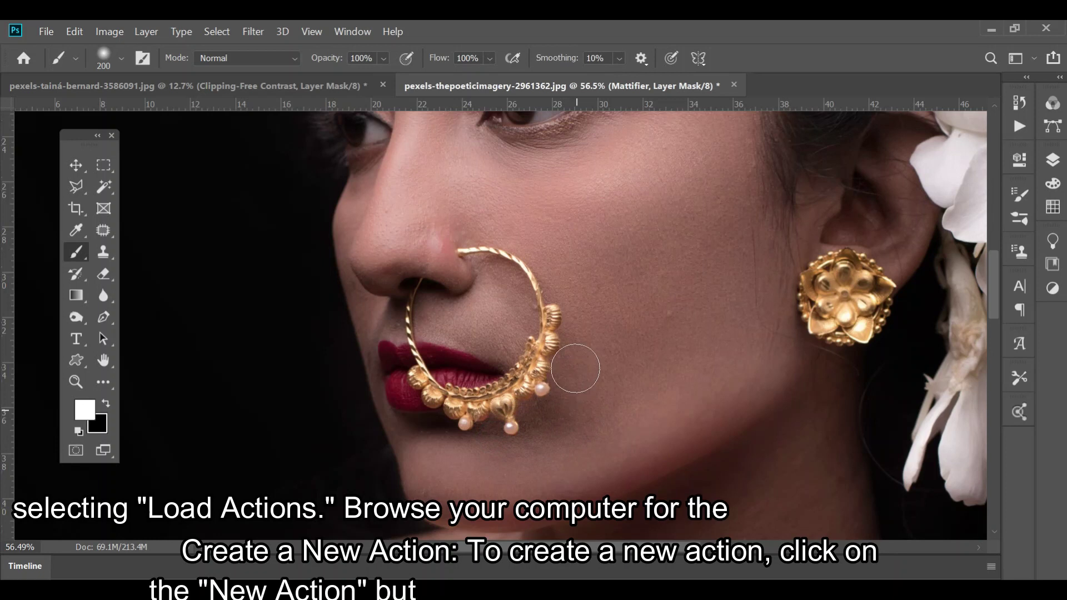
scroll(461, 364, up, 1)
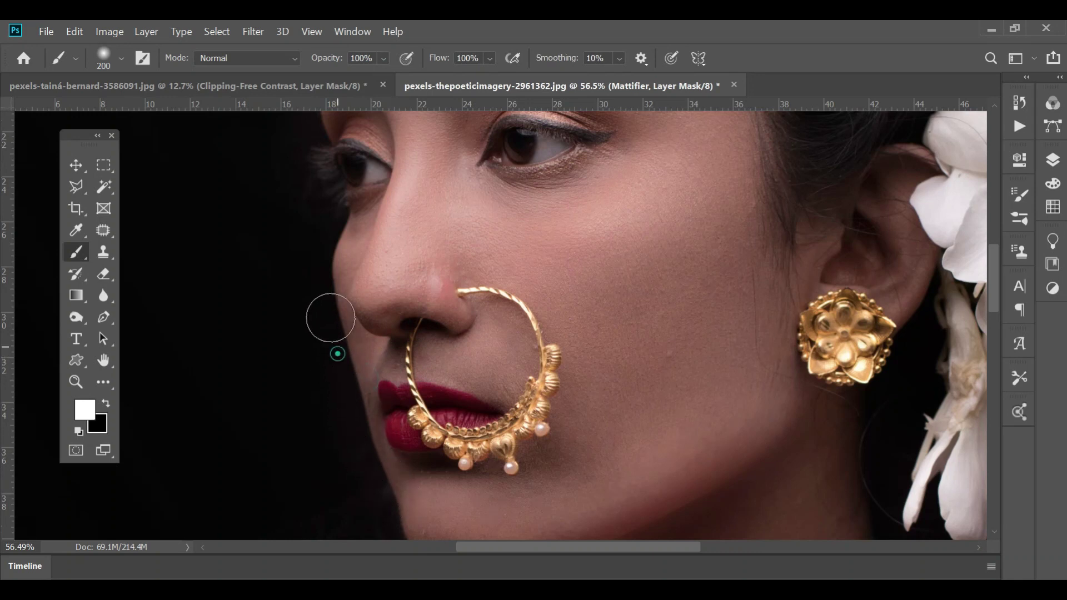
Step: Extend the Mattifier mask painting down over the cheek, neck and shoulder skin
scroll(373, 236, up, 1)
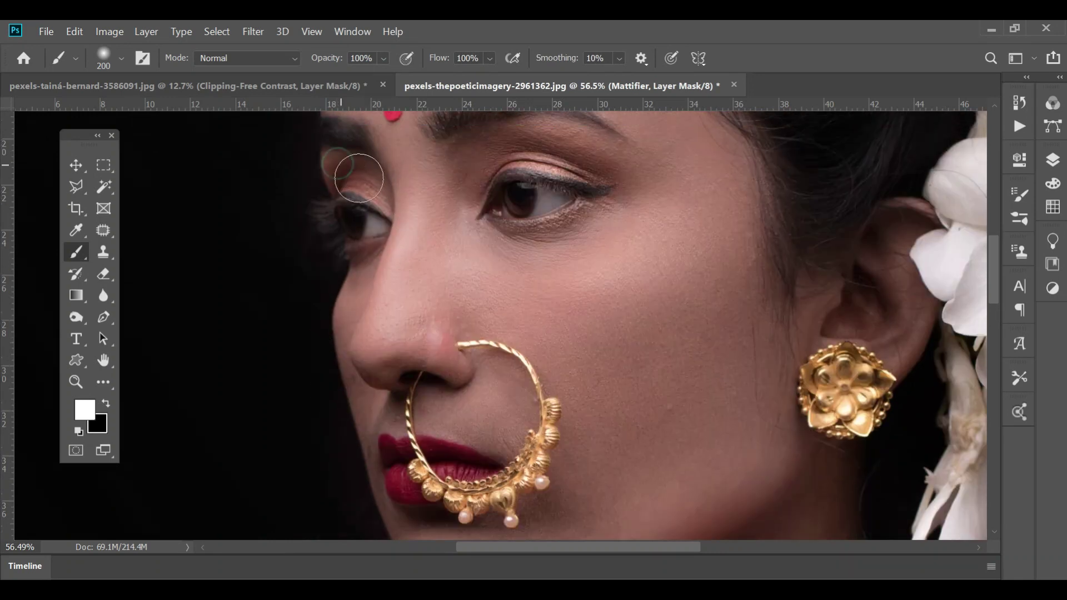
scroll(605, 175, up, 1)
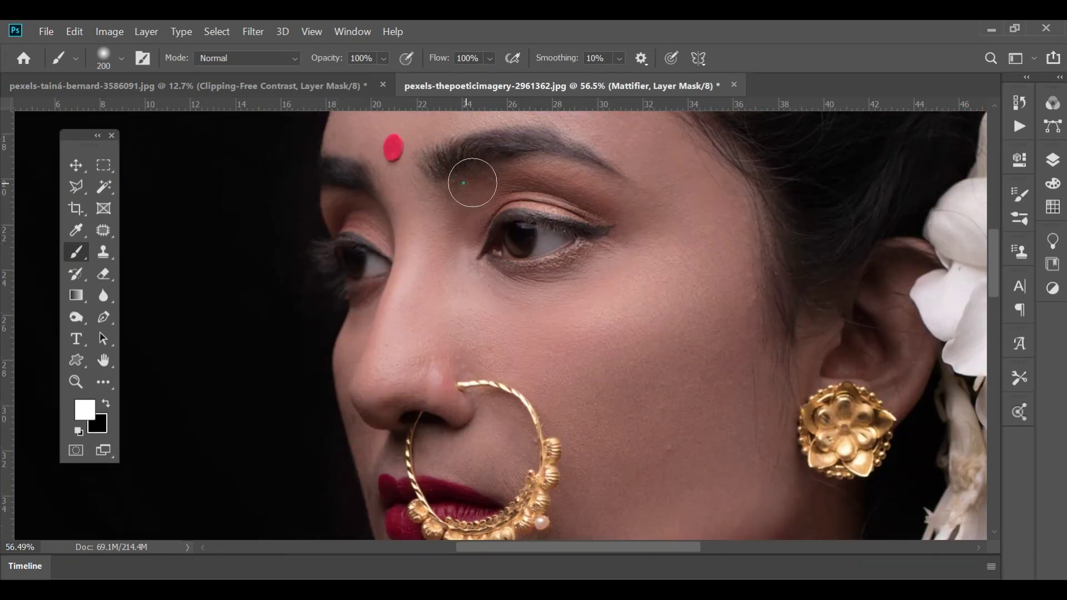
scroll(638, 246, down, 2)
scroll(762, 233, down, 1)
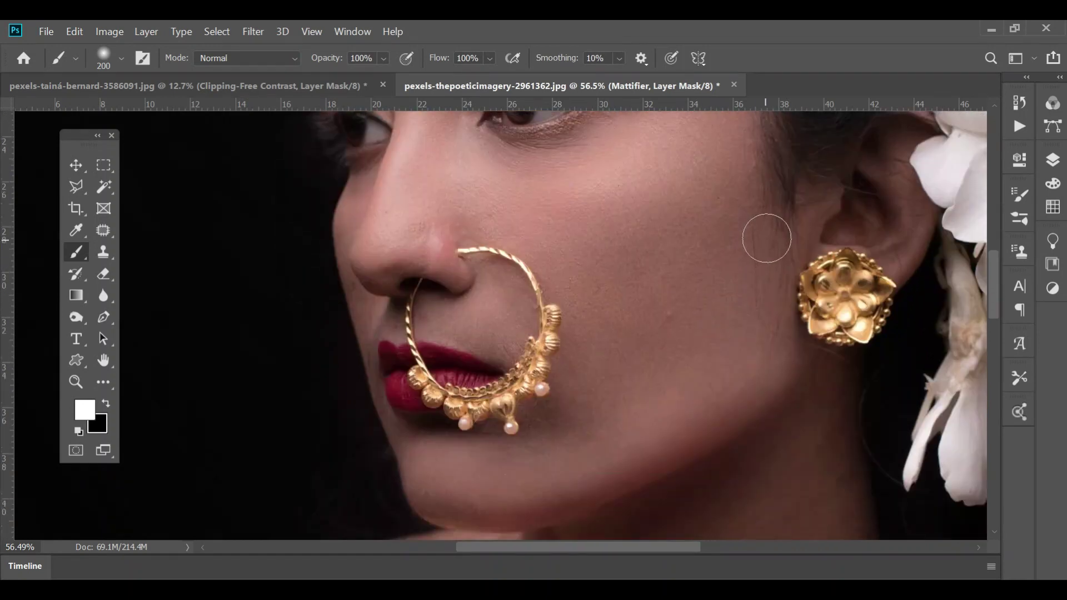
scroll(802, 274, up, 1)
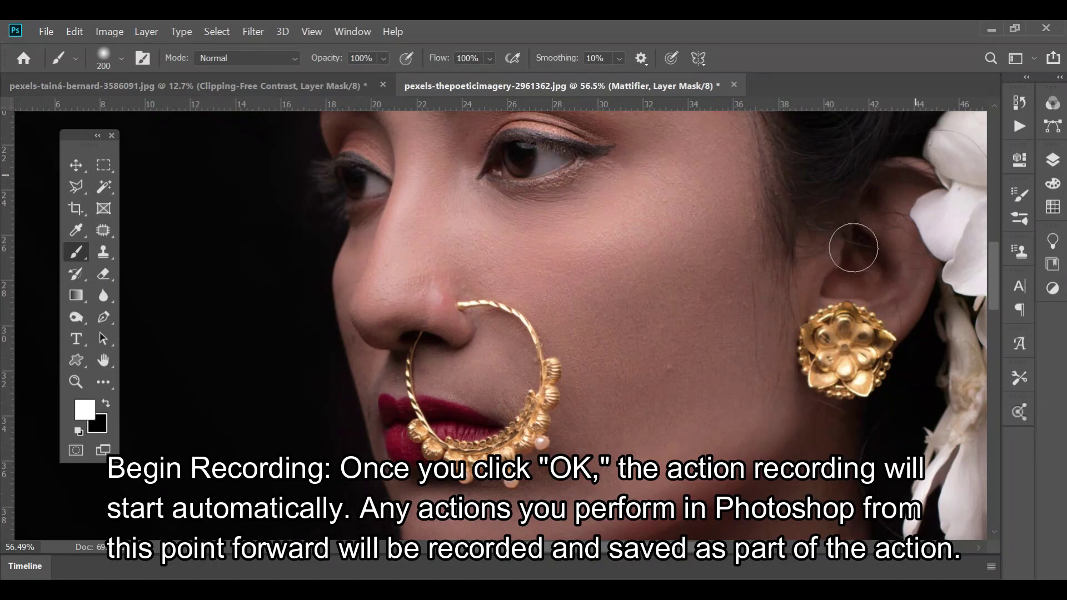
scroll(853, 247, down, 2)
scroll(768, 325, down, 2)
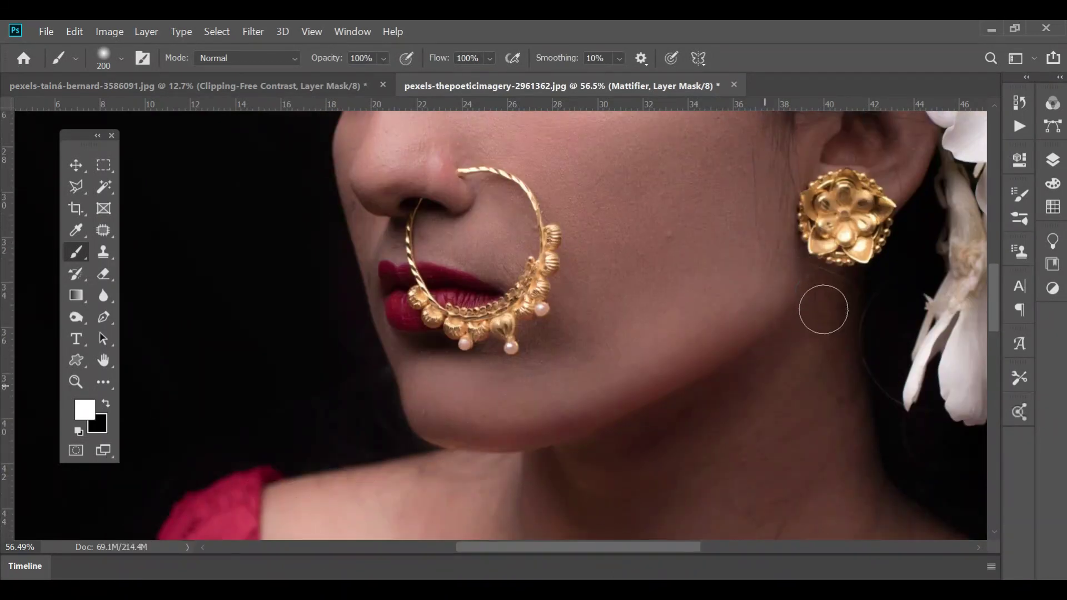
scroll(667, 363, down, 2)
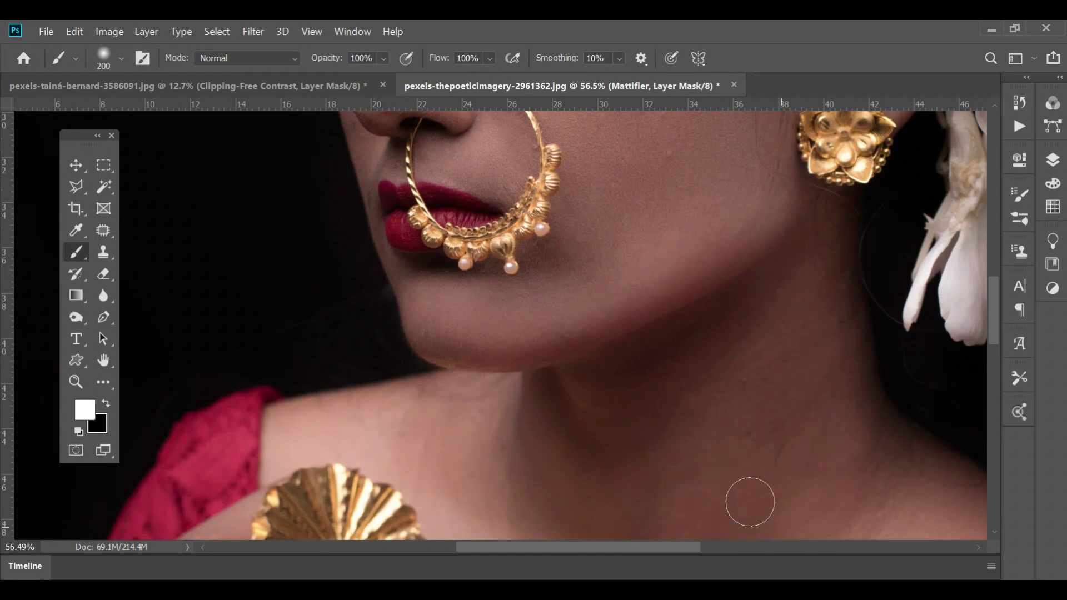
scroll(803, 430, down, 3)
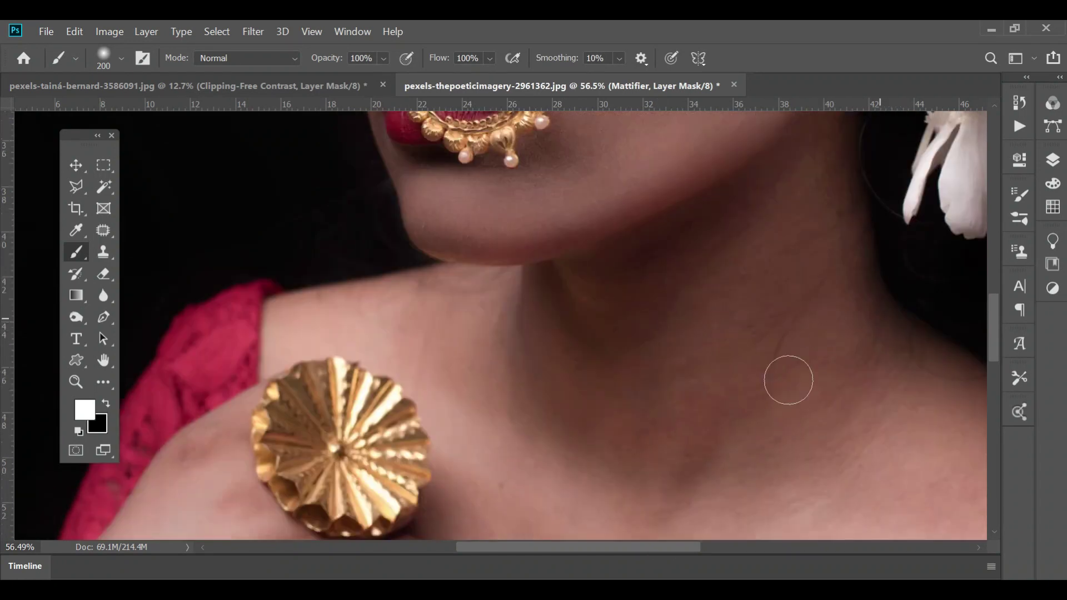
drag(417, 311, 402, 313)
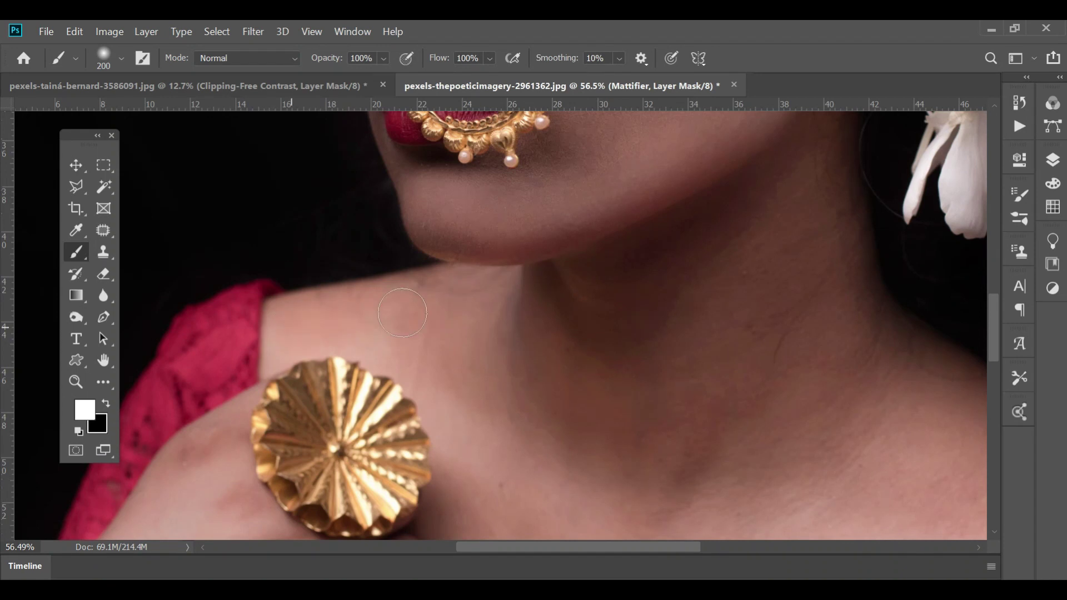
scroll(480, 333, down, 2)
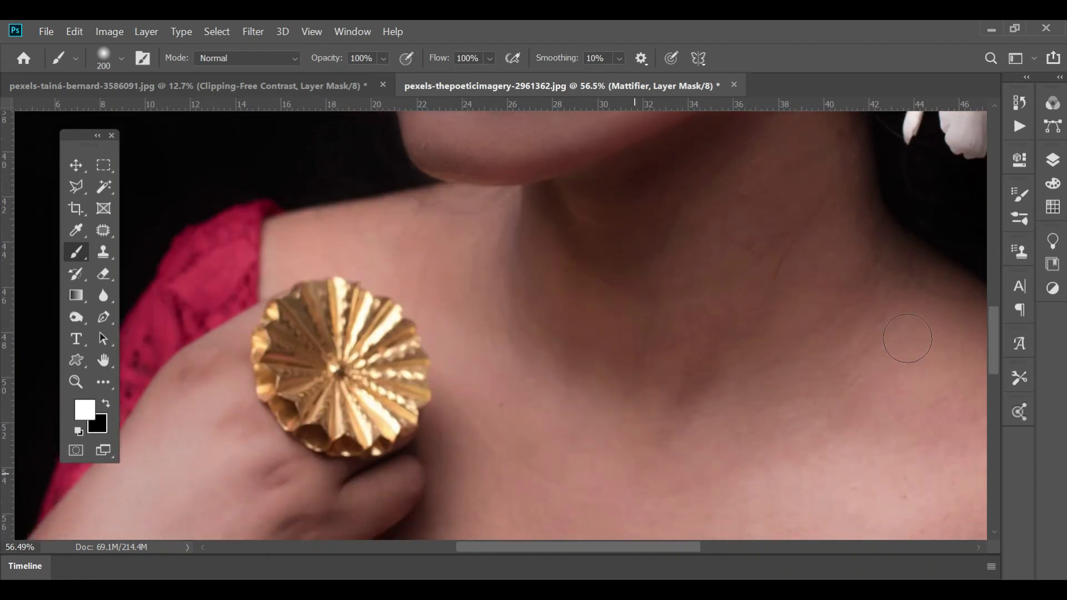
scroll(509, 453, down, 2)
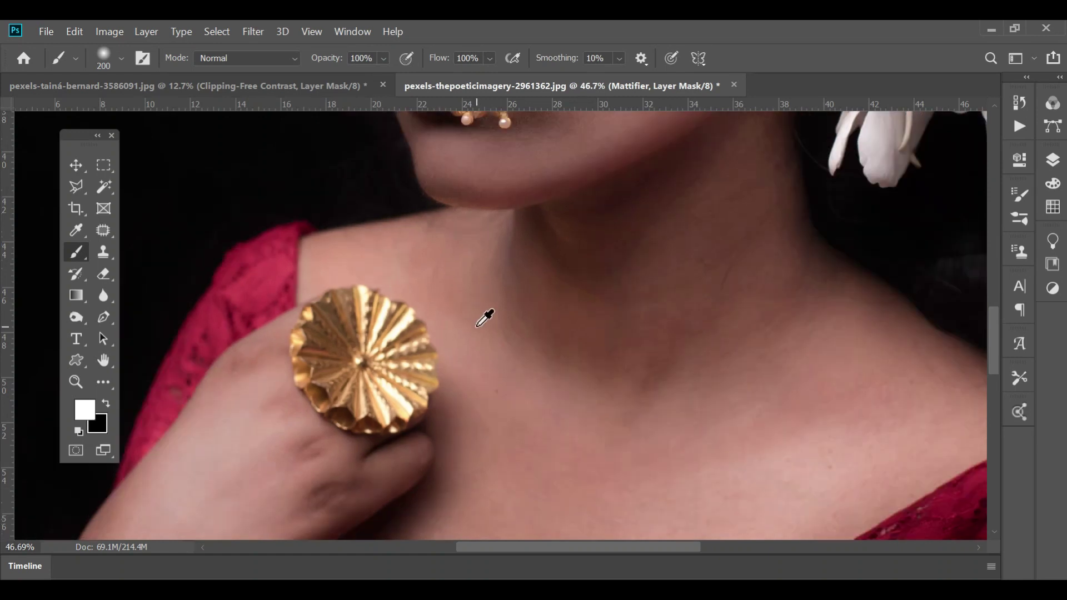
scroll(486, 315, down, 2)
scroll(514, 465, up, 2)
Step: Paint the Mattifier mask over the chest, enlarging the brush to 600 for the arm and hand
drag(798, 286, 584, 414)
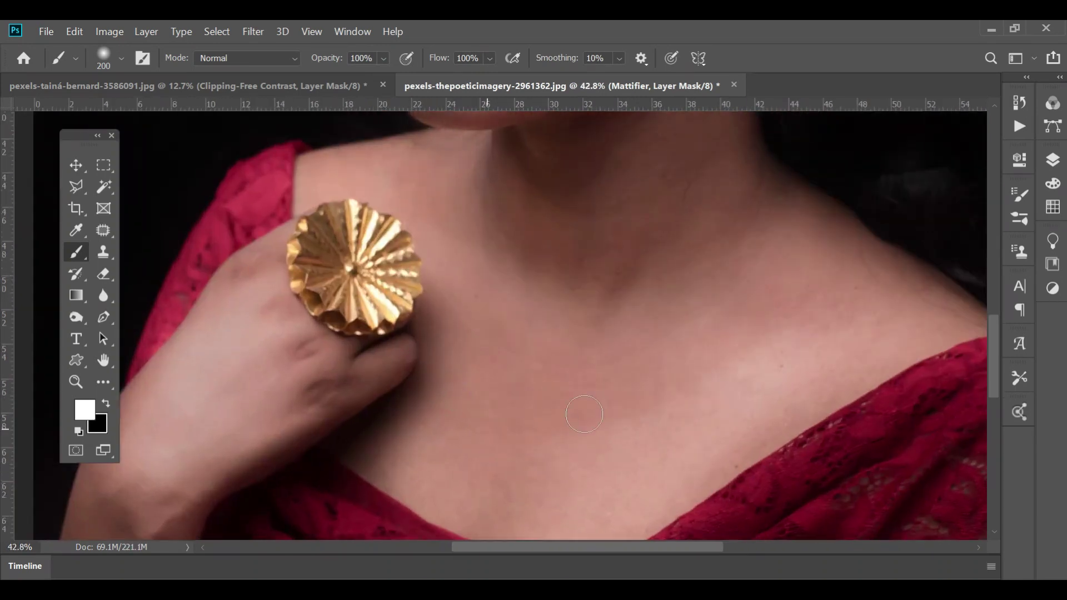
key(bracketright)
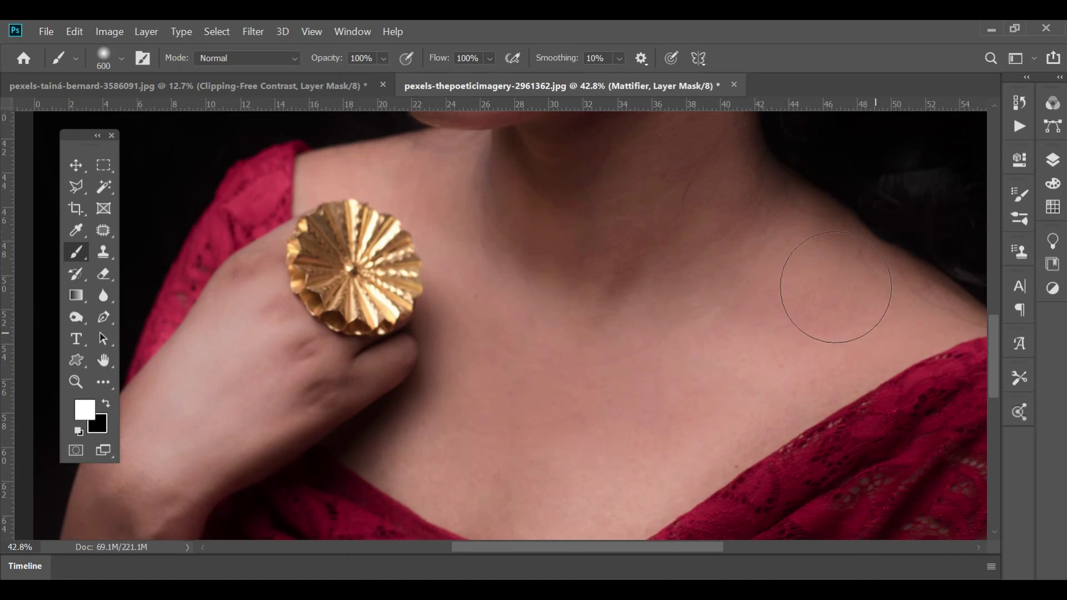
scroll(491, 490, down, 2)
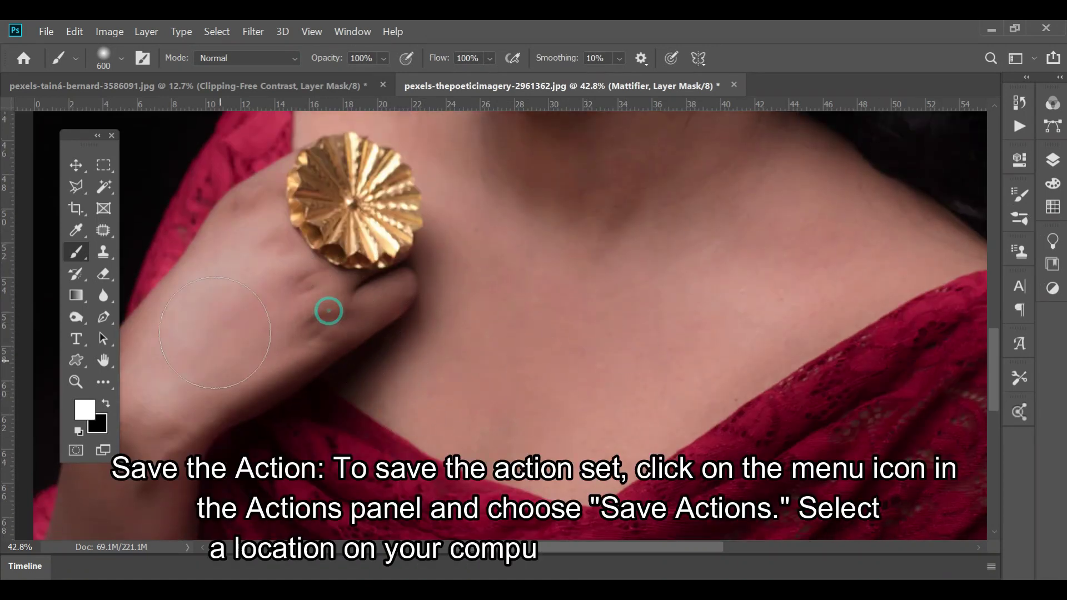
drag(276, 319, 629, 229)
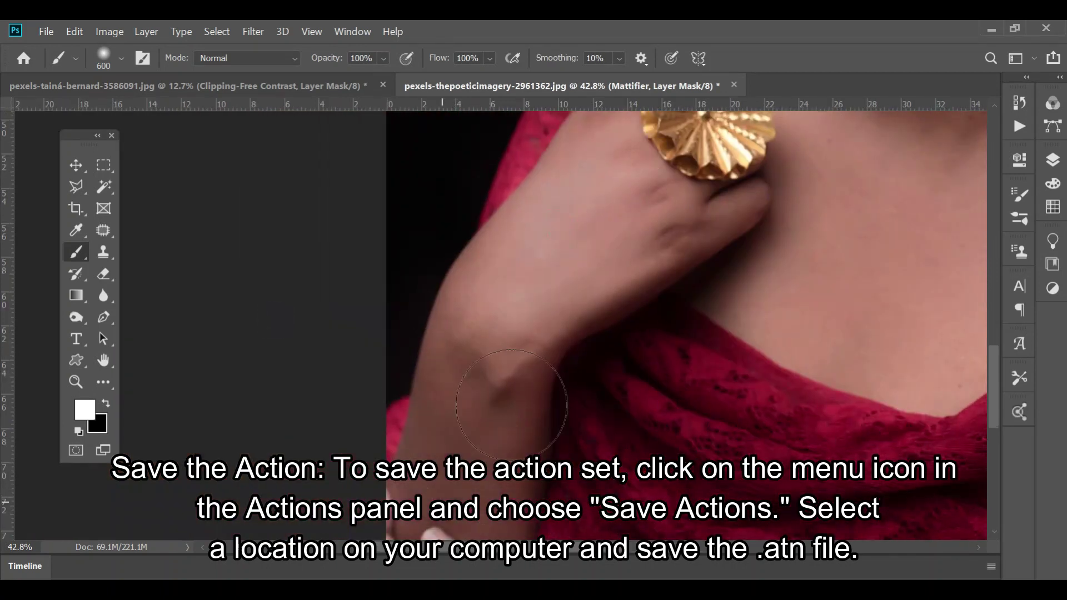
scroll(459, 369, down, 3)
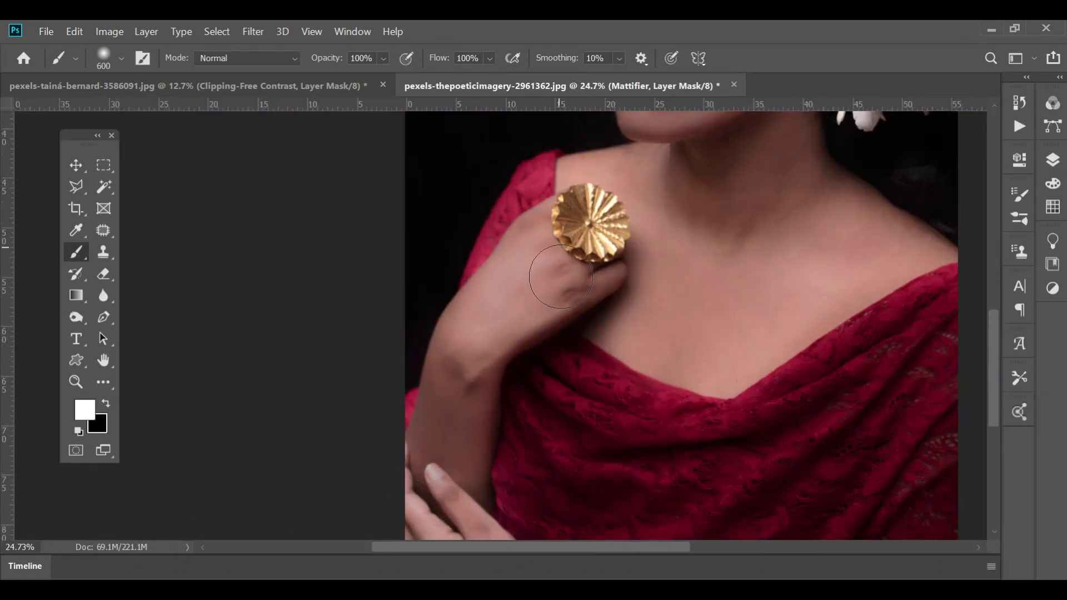
drag(425, 527, 324, 301)
scroll(285, 250, down, 2)
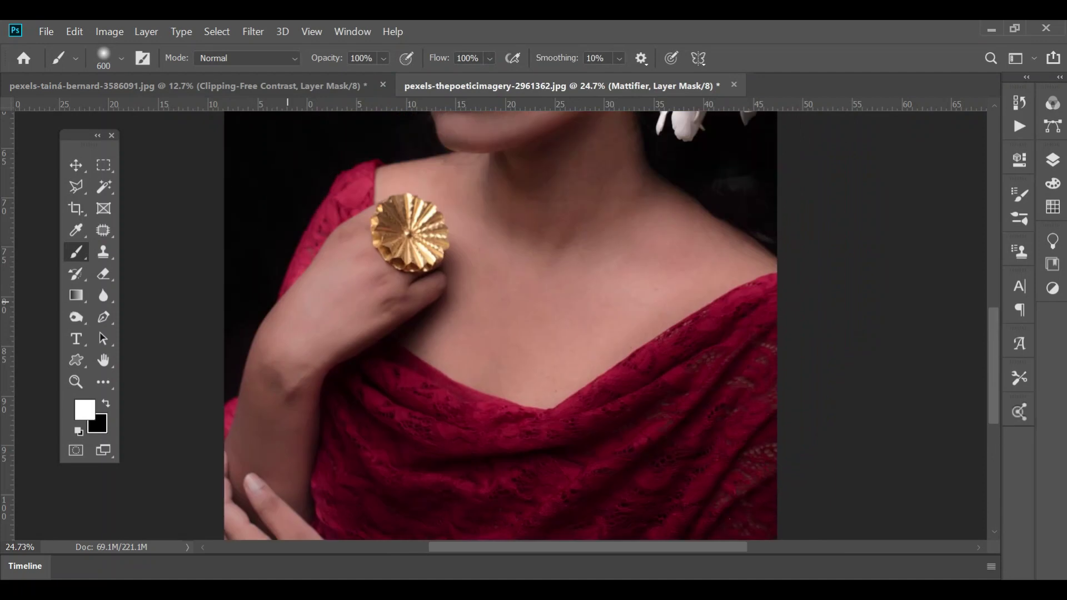
scroll(377, 232, down, 2)
scroll(540, 300, up, 2)
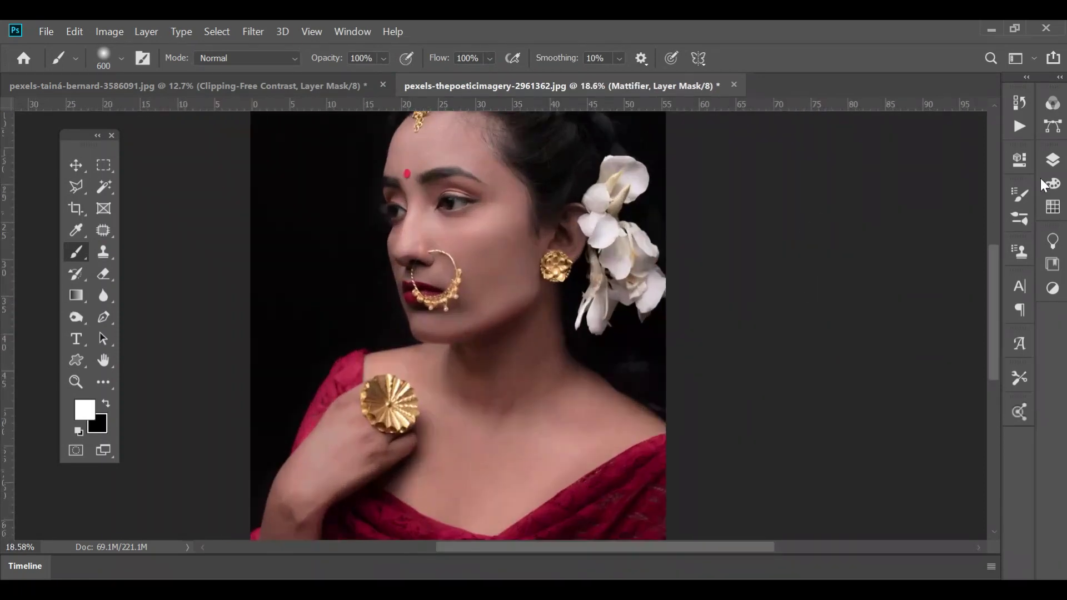
Step: Toggle the Mattifier group to compare, then run Skin Airbrushing and stop at its message
click(1052, 160)
click(852, 237)
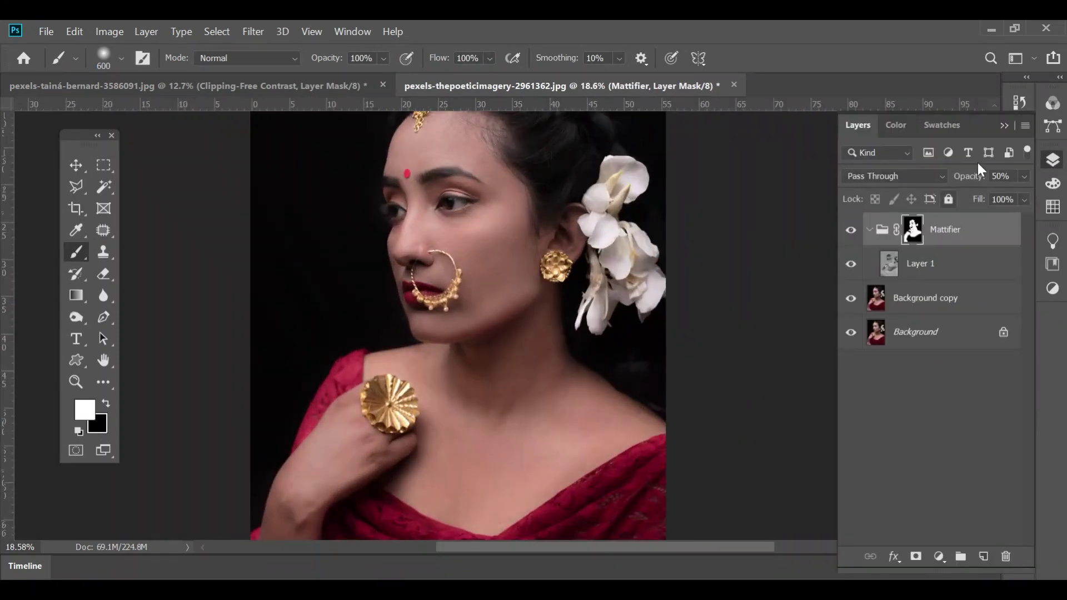
click(1015, 126)
click(895, 300)
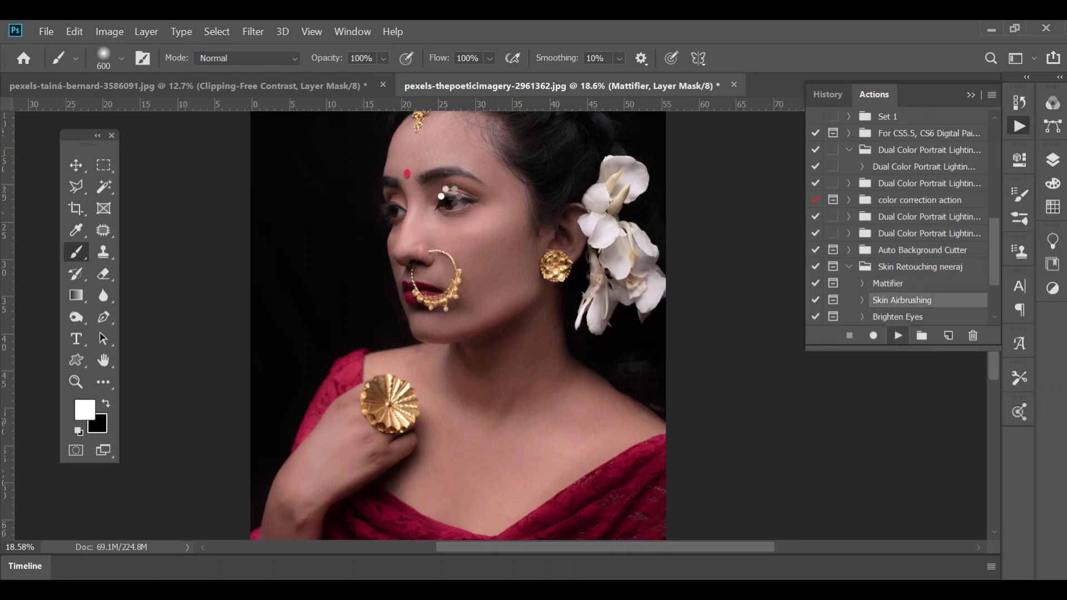
click(898, 336)
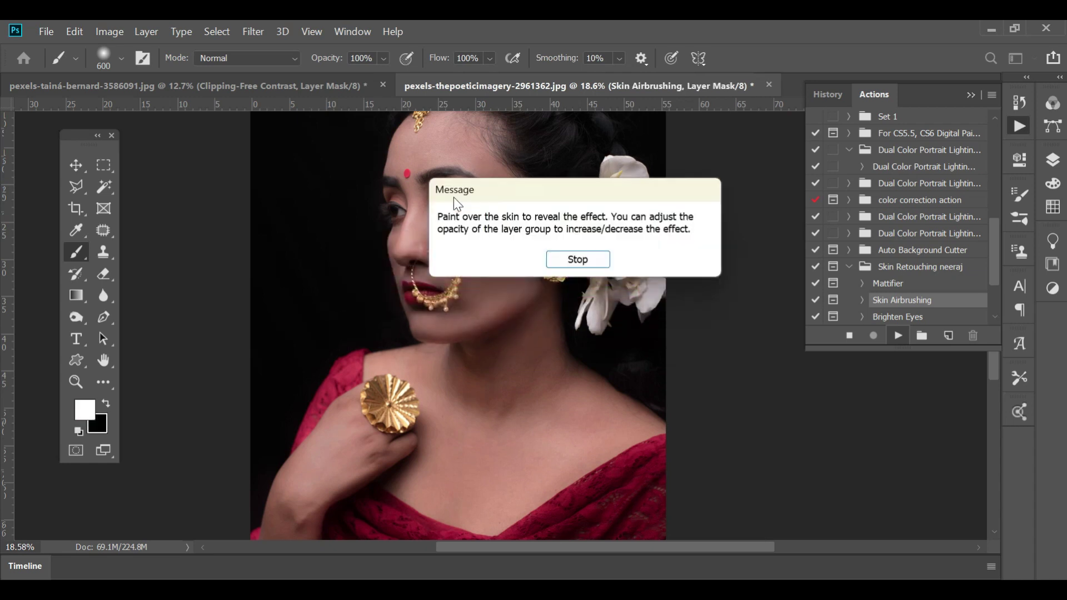
click(577, 259)
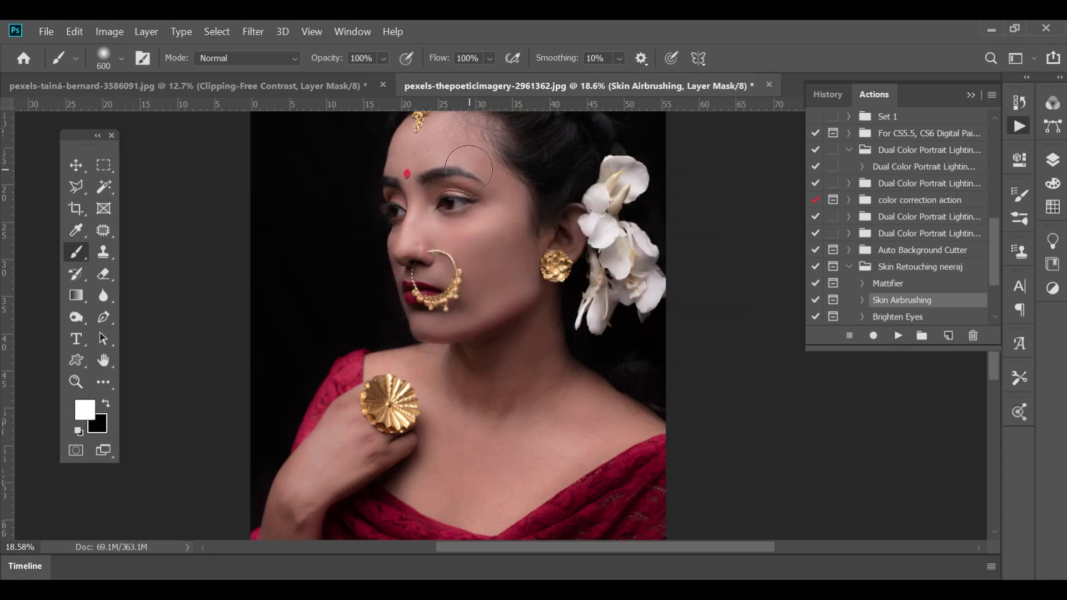
Step: Airbrush the forehead, temple and skin between the brows and eye corner
scroll(438, 150, up, 3)
scroll(461, 137, up, 2)
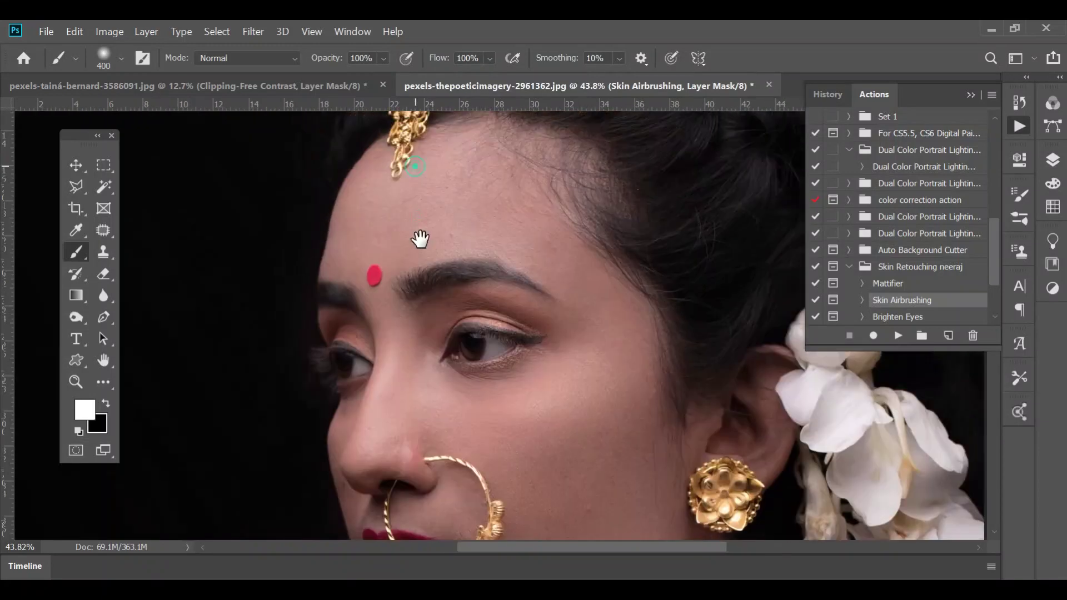
mouse_move(429, 226)
mouse_down()
mouse_move(533, 239)
mouse_move(592, 297)
mouse_up()
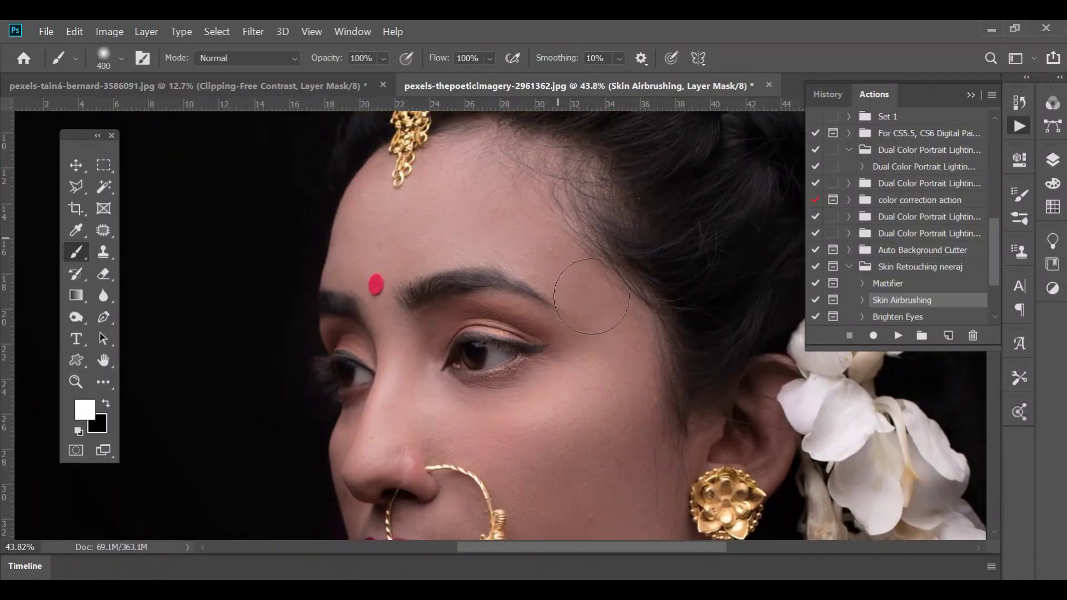
drag(472, 175, 502, 138)
drag(445, 283, 588, 289)
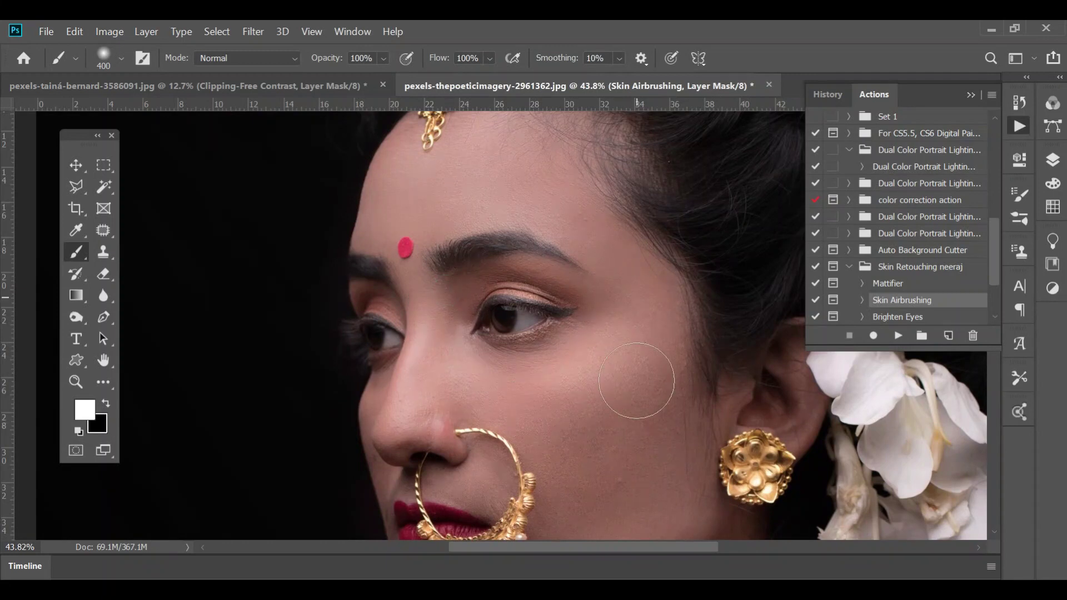
drag(636, 381, 638, 187)
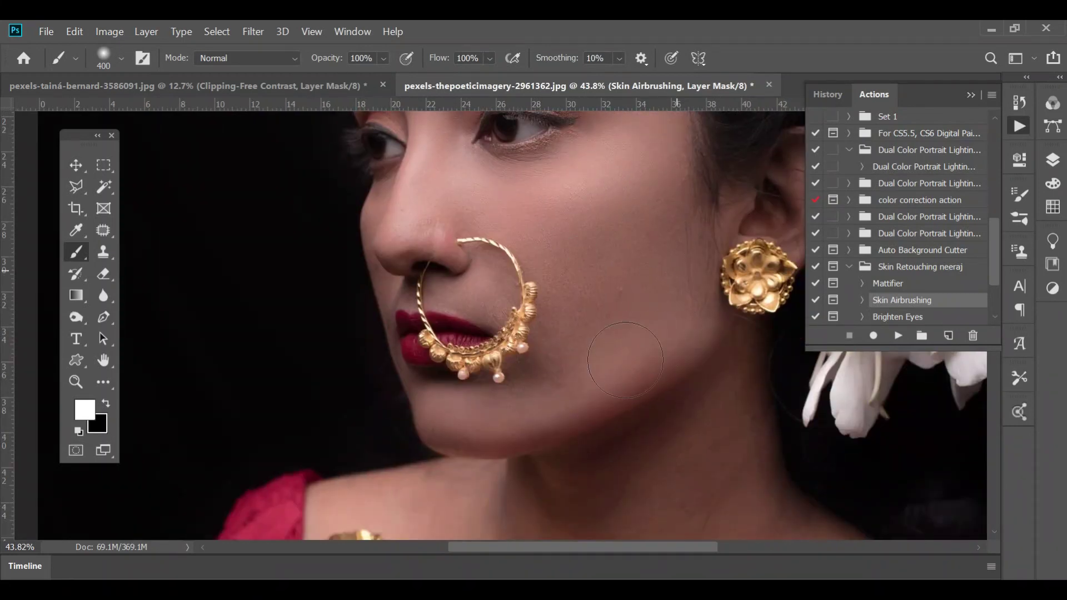
drag(590, 333, 549, 142)
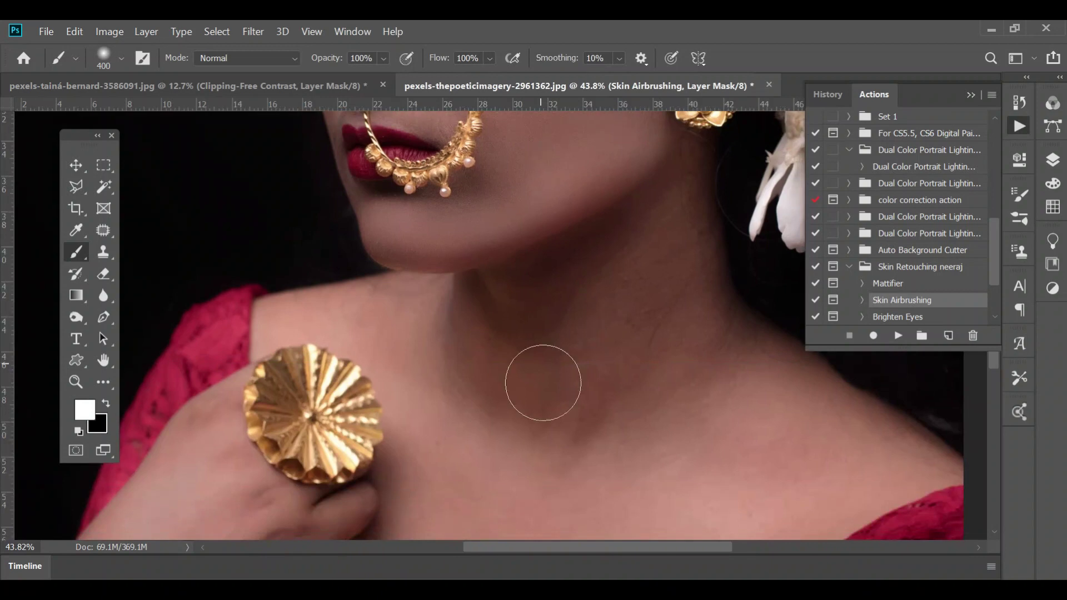
scroll(543, 377, down, 3)
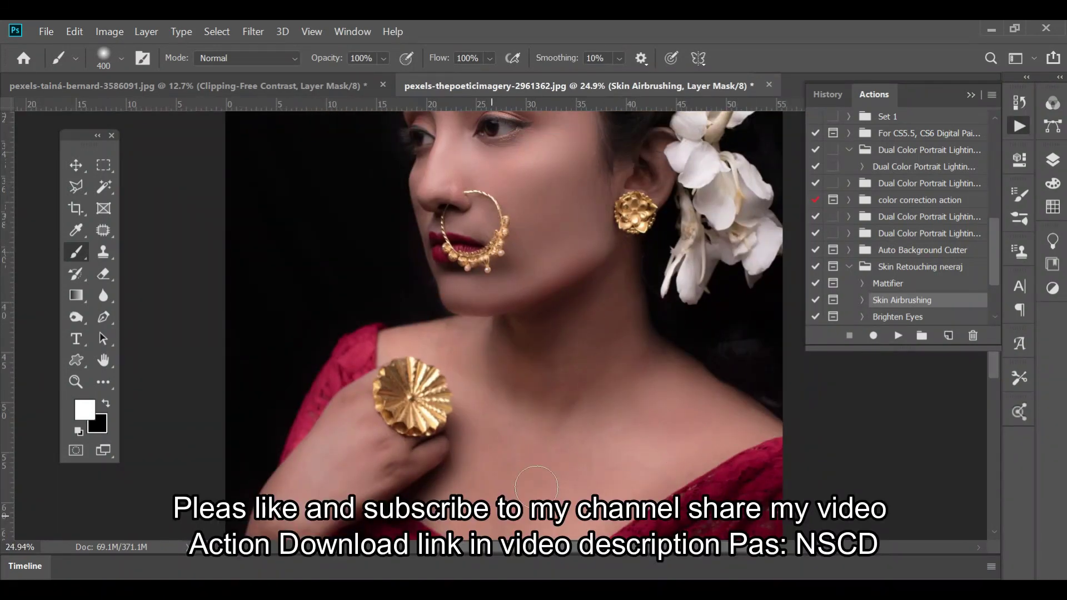
Step: Airbrush the neck, then use a smaller brush around the nose, cheeks and mouth
drag(582, 480, 644, 400)
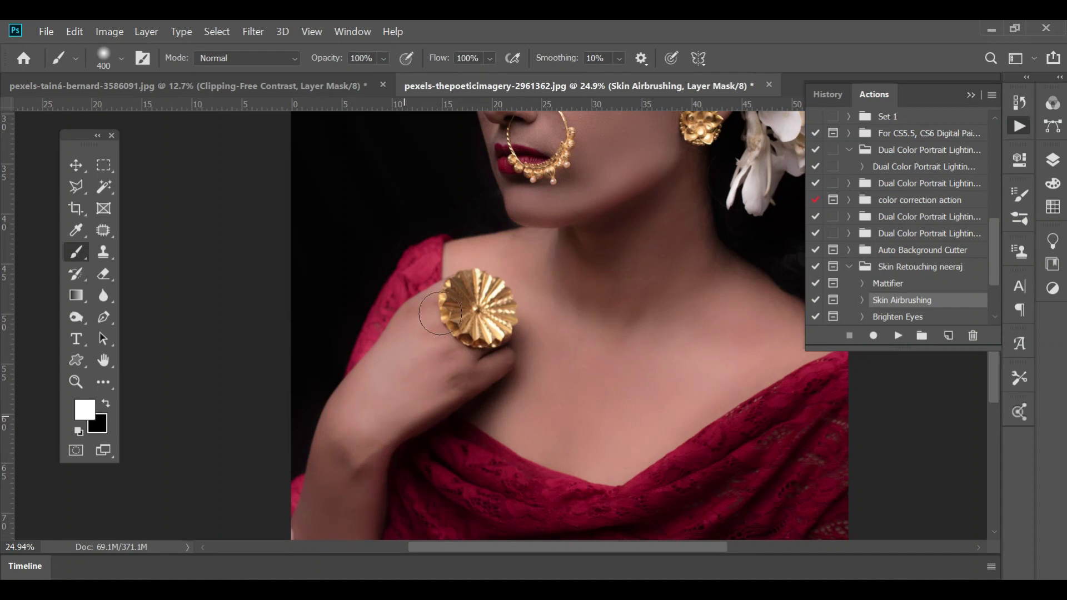
drag(440, 314, 361, 444)
scroll(365, 152, up, 3)
scroll(405, 219, up, 2)
key(bracketleft)
key(bracketleft)
key(bracketleft)
key(bracketleft)
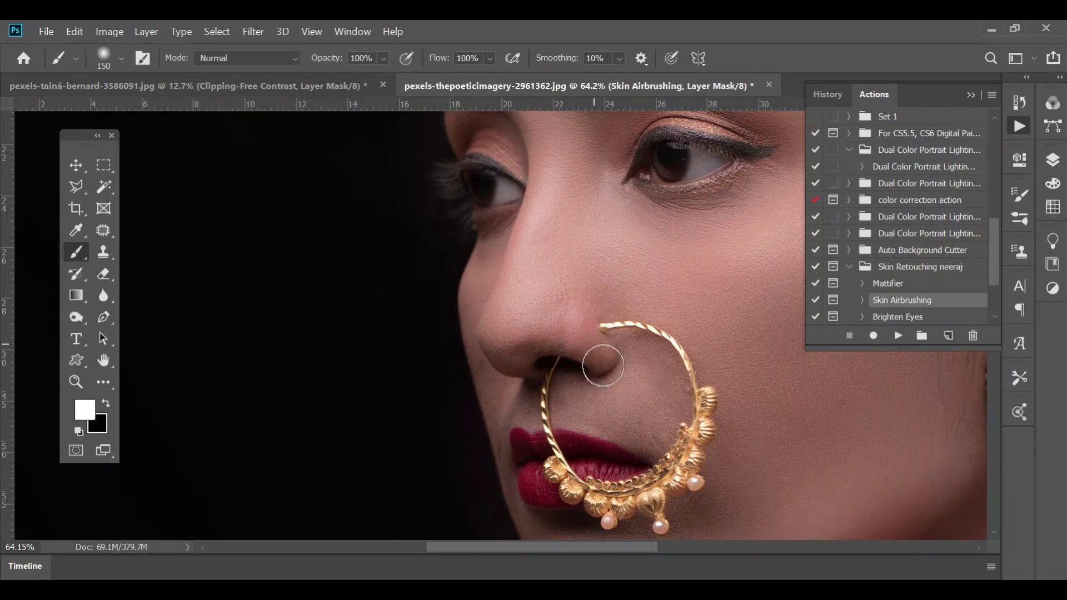
drag(538, 163, 511, 245)
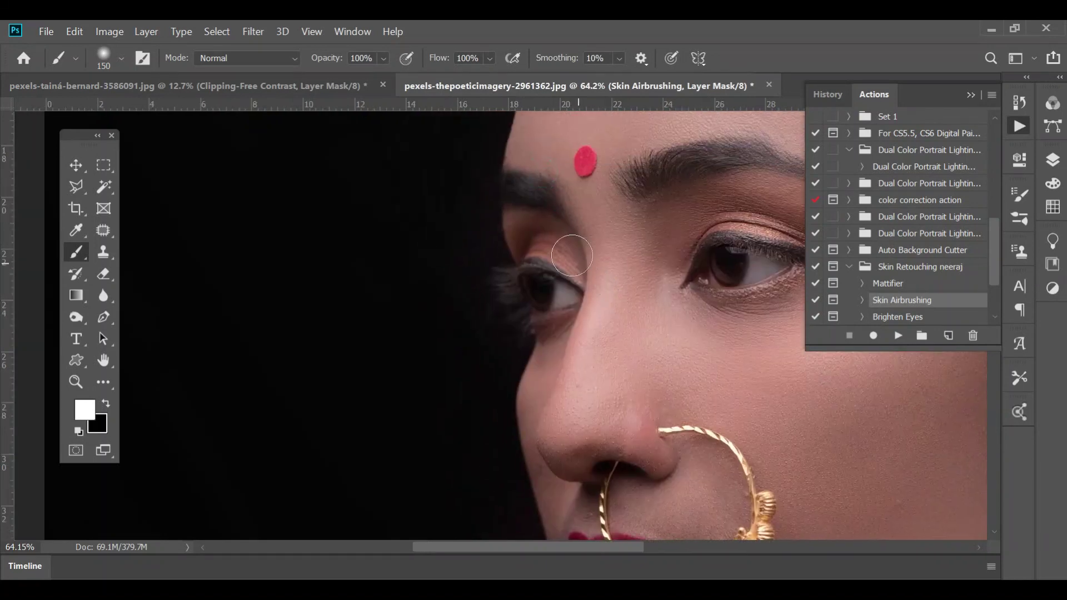
scroll(505, 233, up, 2)
scroll(528, 183, up, 1)
scroll(545, 150, down, 1)
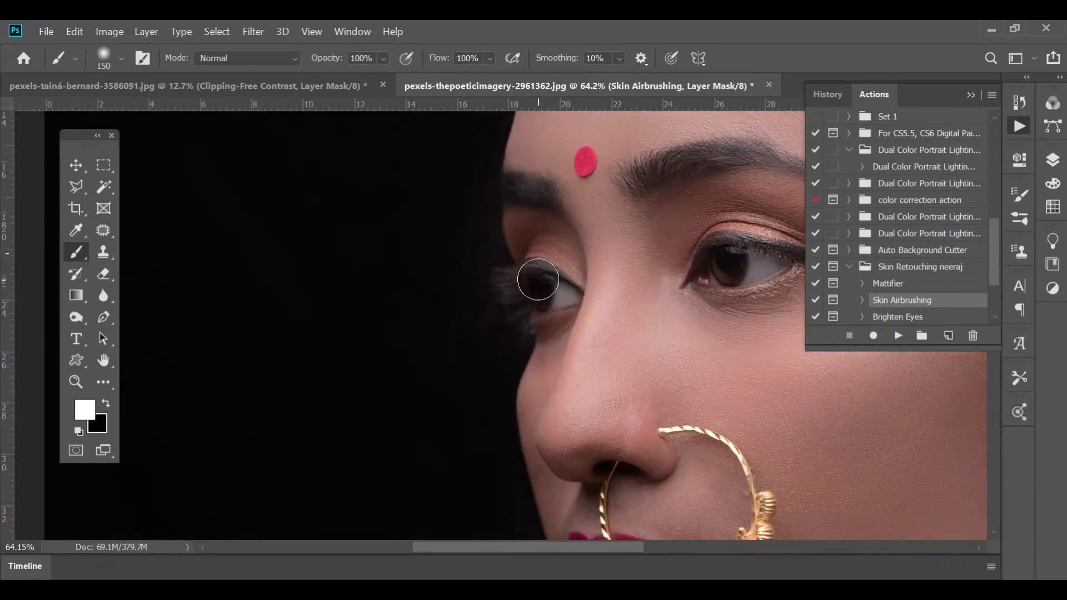
scroll(536, 278, down, 2)
scroll(538, 253, down, 1)
scroll(547, 267, down, 1)
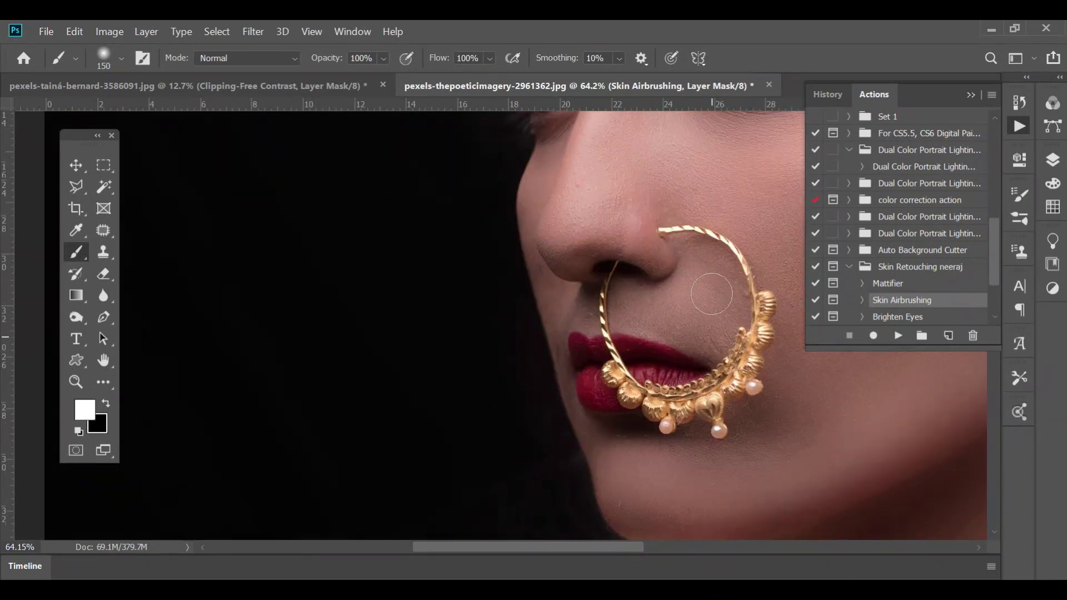
scroll(617, 247, down, 2)
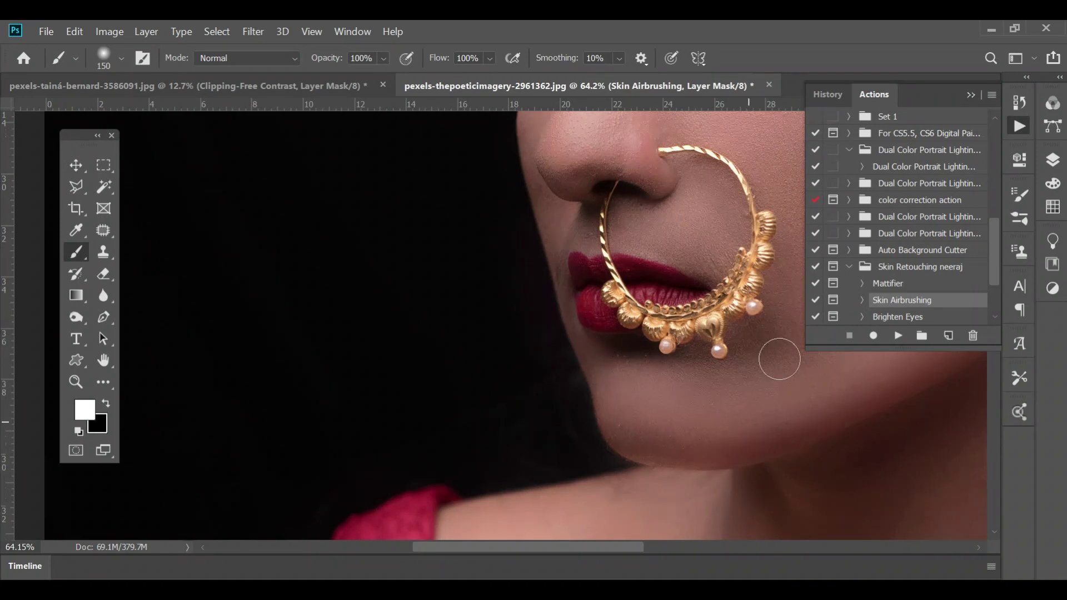
scroll(619, 435, down, 3)
scroll(419, 381, down, 1)
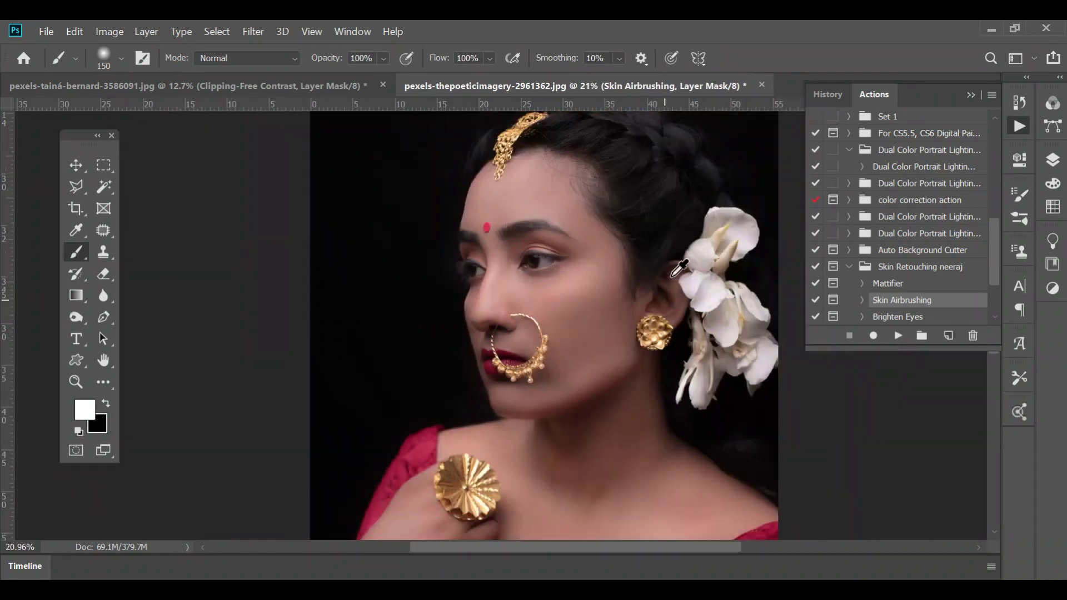
scroll(606, 387, down, 1)
Step: Compare the Skin Airbrushing and Mattifier groups on and off, leaving both visible
click(76, 165)
scroll(617, 221, down, 1)
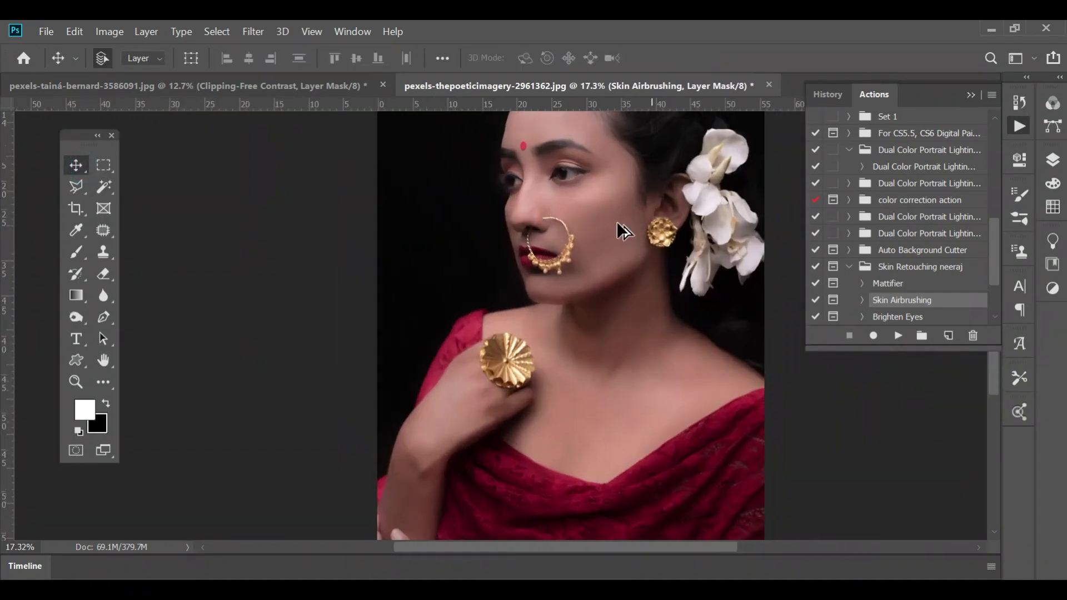
drag(619, 204, 620, 245)
click(1019, 125)
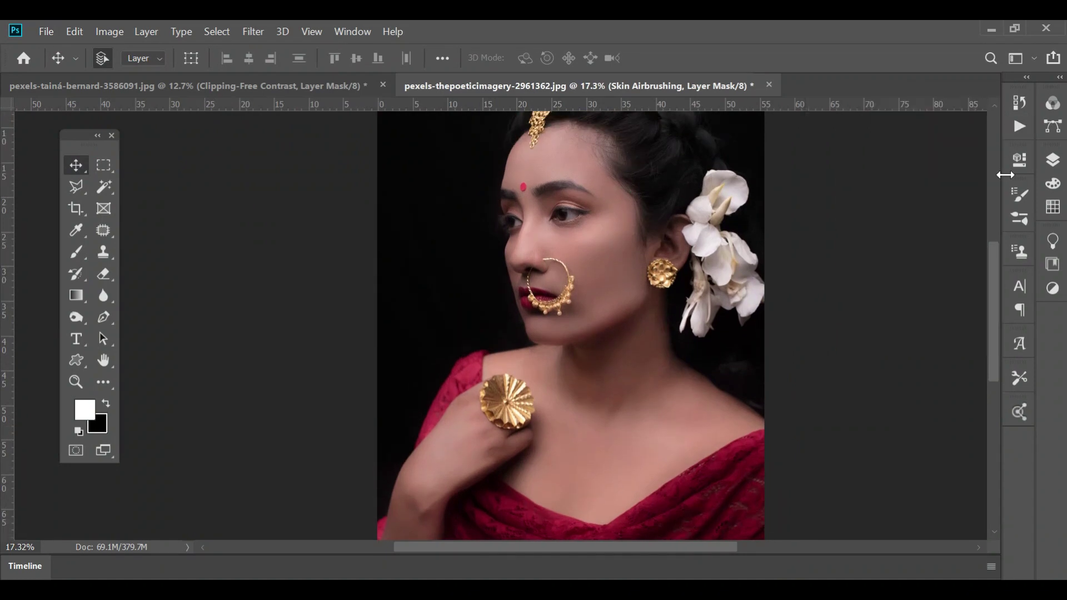
click(1052, 160)
click(851, 231)
click(851, 231)
click(851, 264)
click(851, 230)
scroll(570, 239, down, 2)
scroll(665, 213, up, 1)
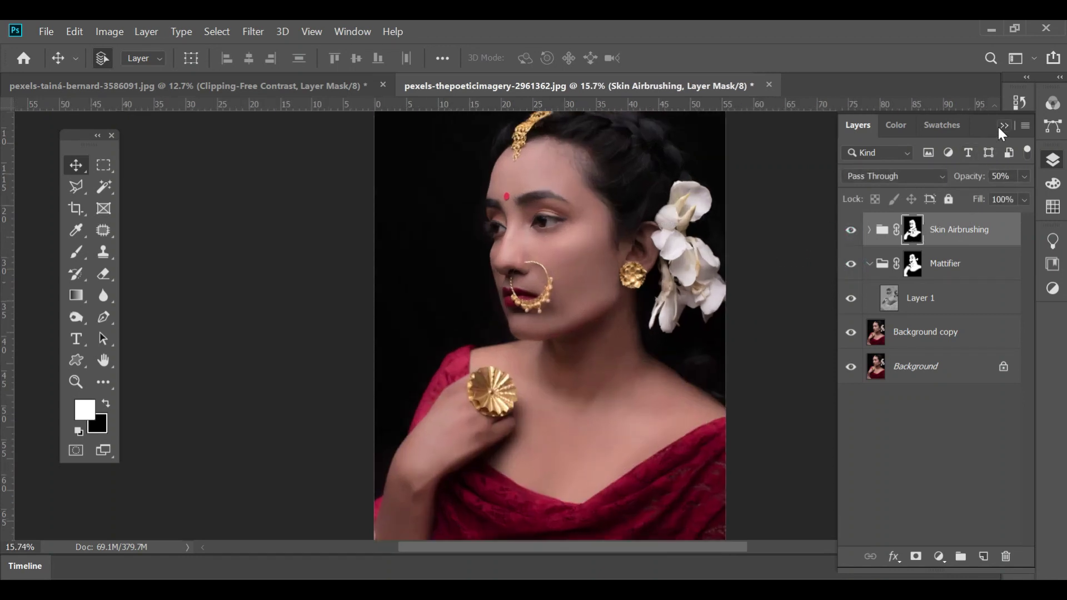
click(1004, 125)
Step: Run the Brighten Eyes action
click(1019, 127)
scroll(893, 300, down, 1)
click(893, 300)
click(898, 336)
Step: Dismiss the Brighten Eyes message, switch to the Move tool and zoom around the eye
click(574, 257)
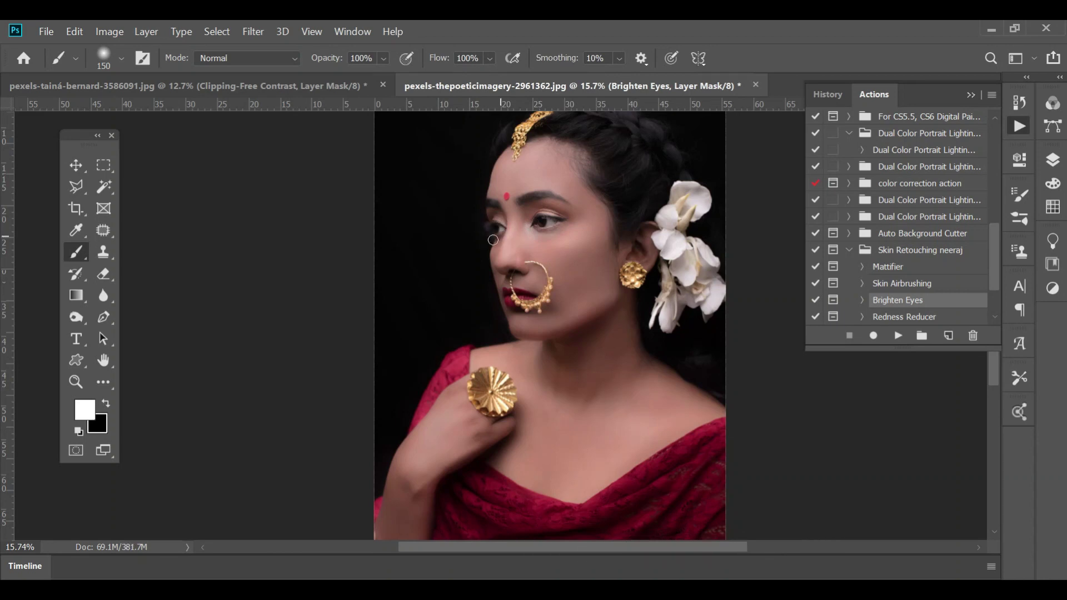
click(76, 165)
scroll(556, 217, up, 5)
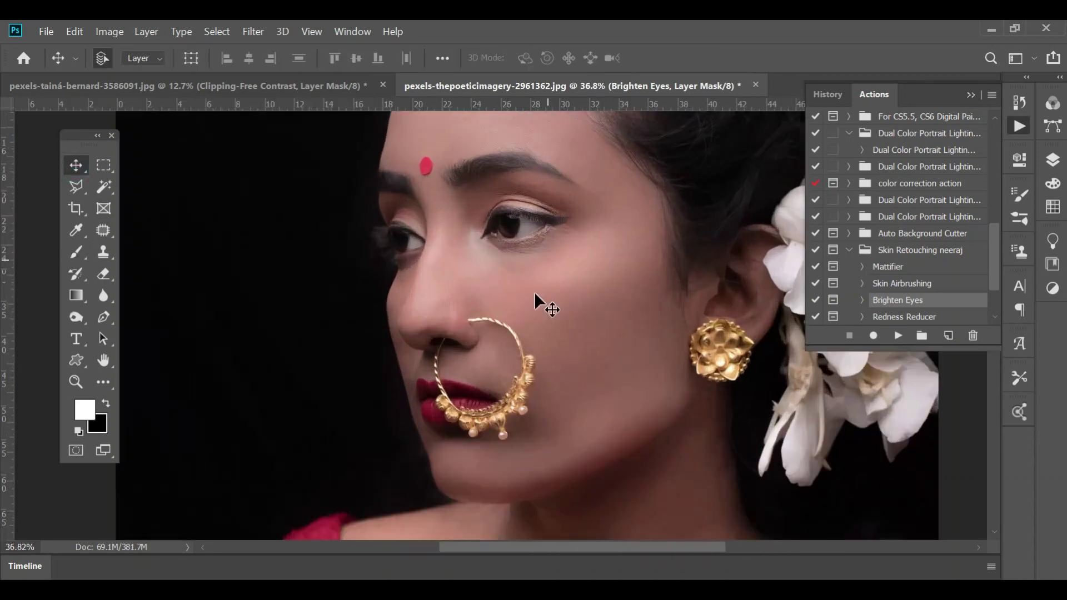
scroll(522, 235, down, 5)
scroll(536, 316, up, 1)
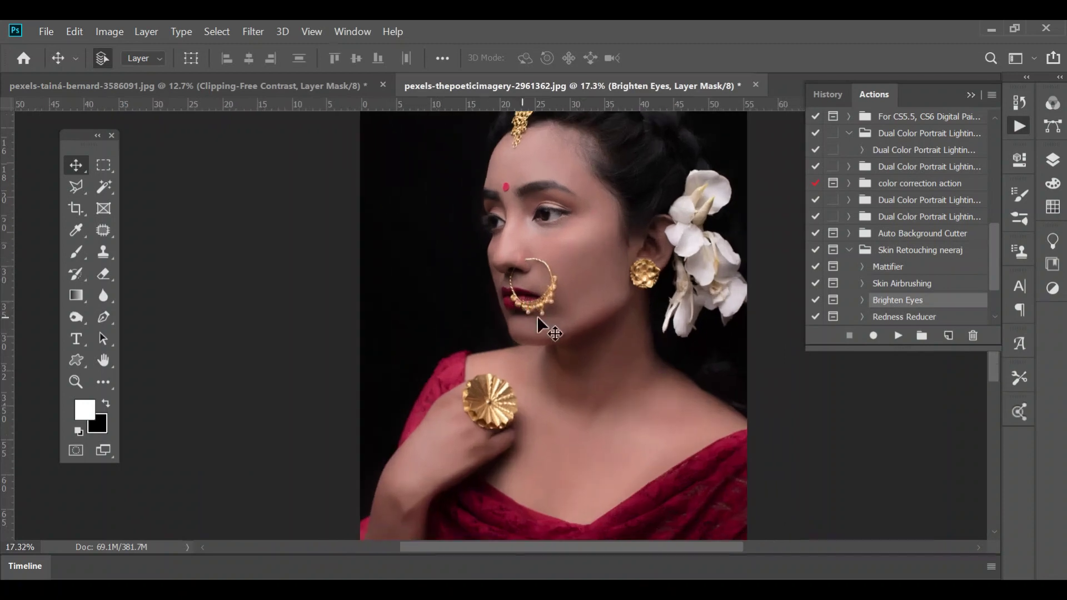
Step: Run the Redness Reducer action and paint its mask from the nose to the cheek
click(910, 318)
click(898, 336)
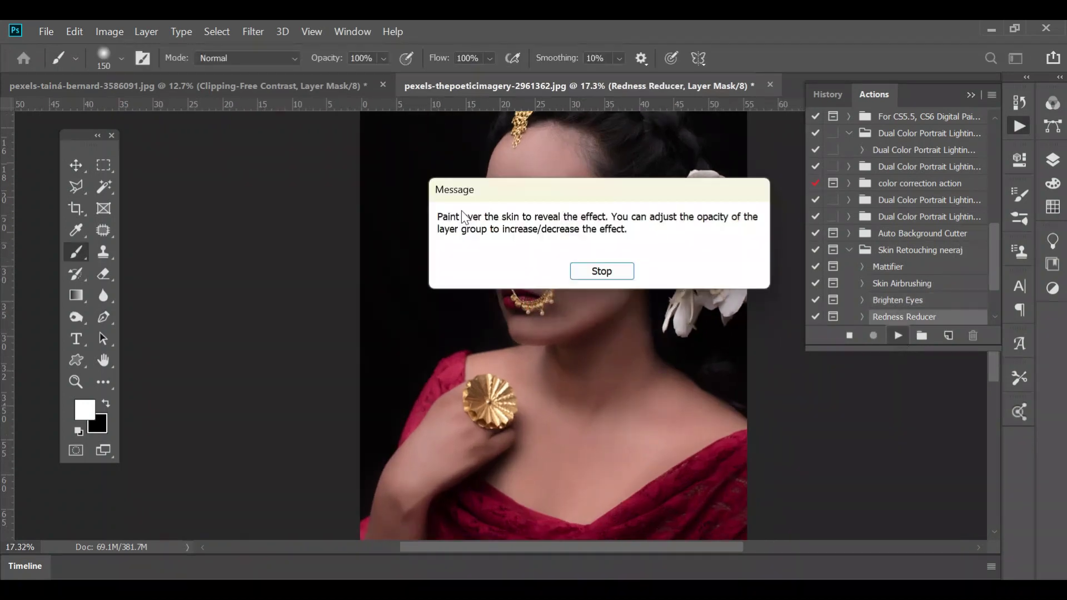
click(592, 274)
scroll(550, 246, down, 3)
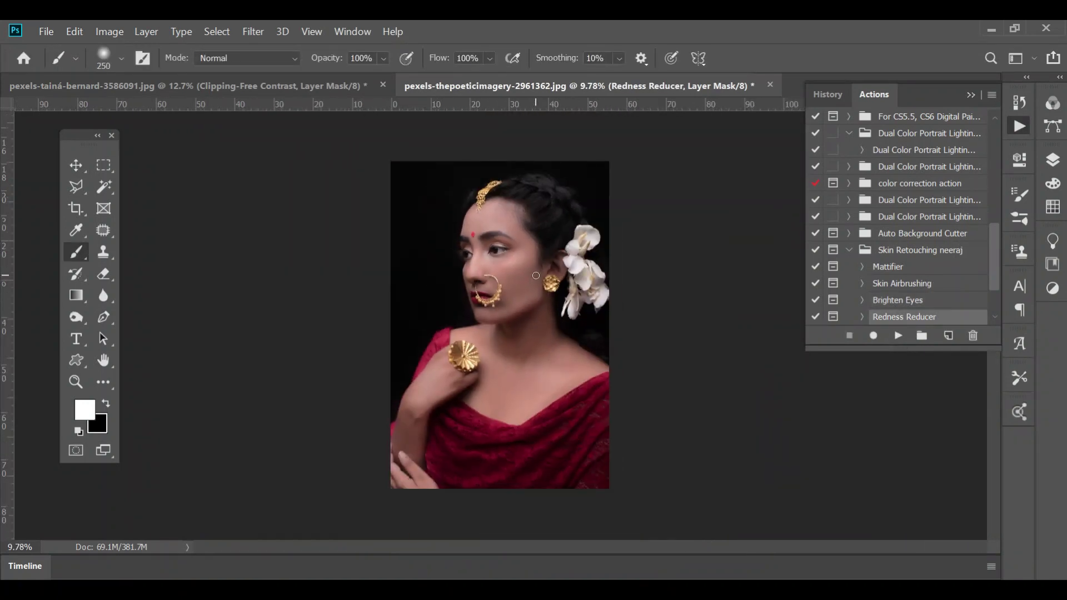
drag(474, 278, 533, 293)
scroll(455, 254, up, 3)
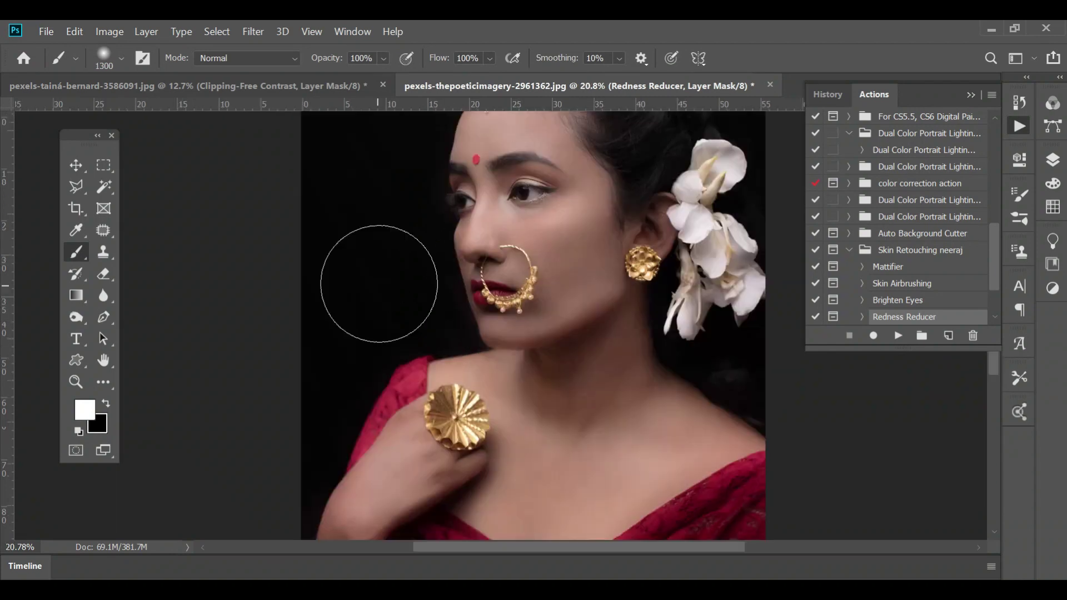
scroll(376, 279, down, 2)
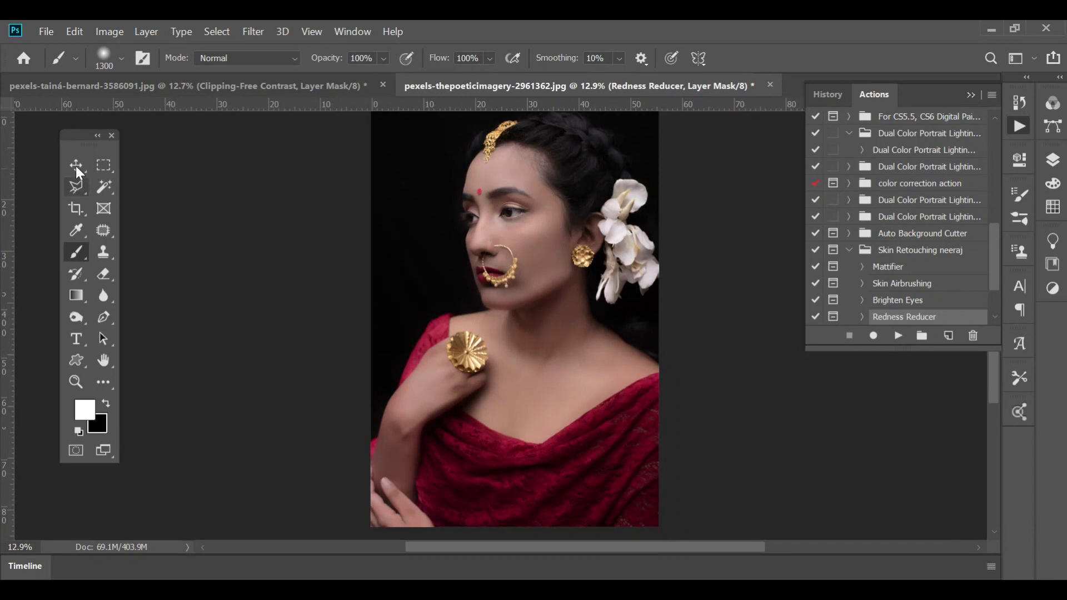
Step: Switch to the Move tool and toggle the Redness Reducer group to compare
click(76, 165)
scroll(505, 238, down, 1)
click(1053, 161)
click(850, 230)
click(851, 229)
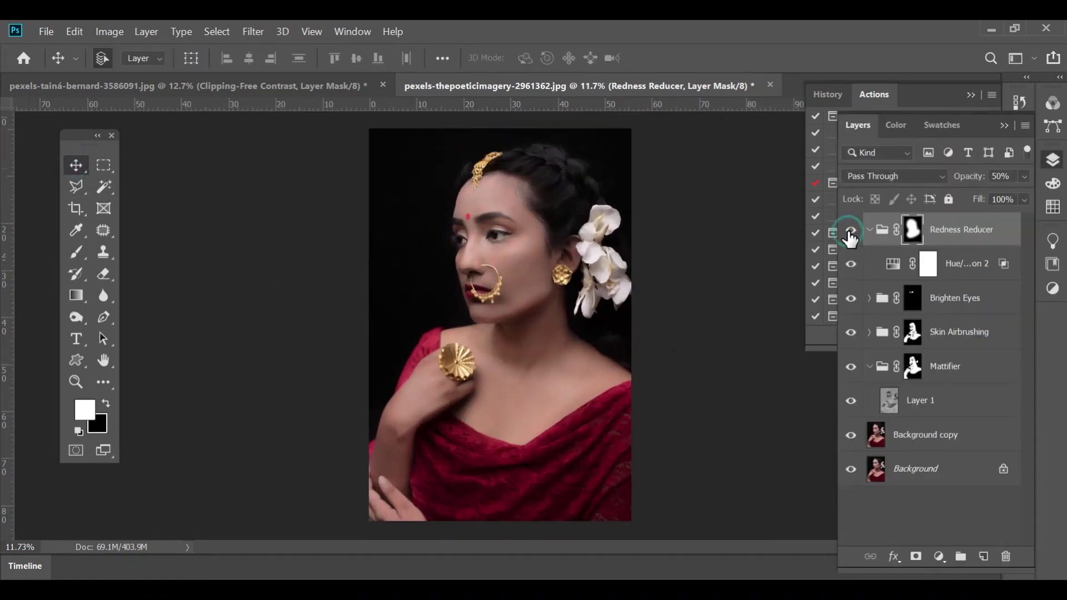
Step: Compare Redness Reducer on and off, drag its mask thumbnail, and leave the group visible
click(850, 230)
click(850, 229)
click(849, 233)
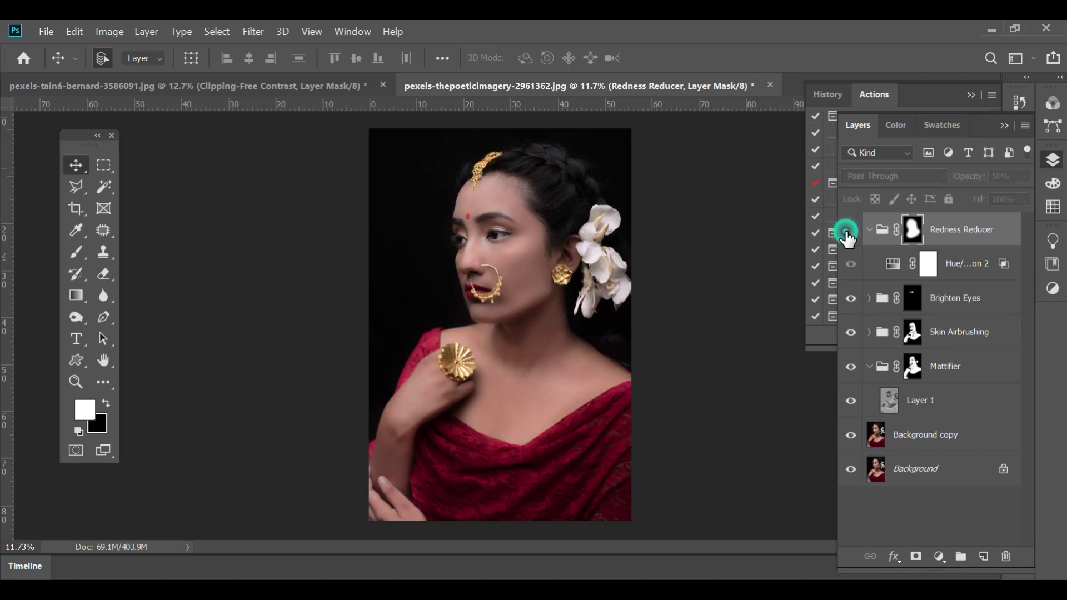
click(848, 232)
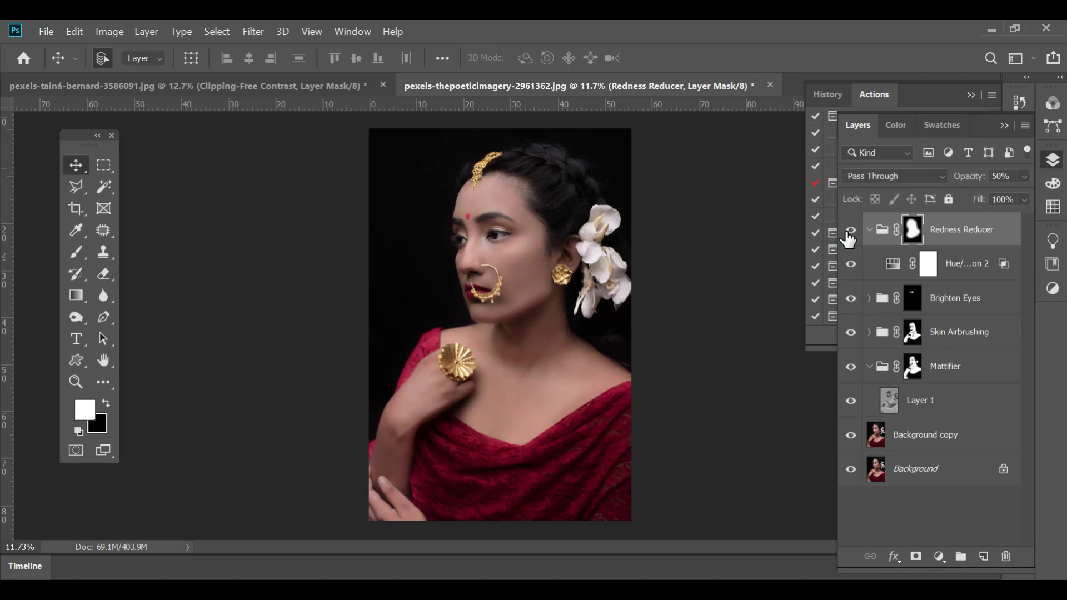
scroll(464, 302, down, 1)
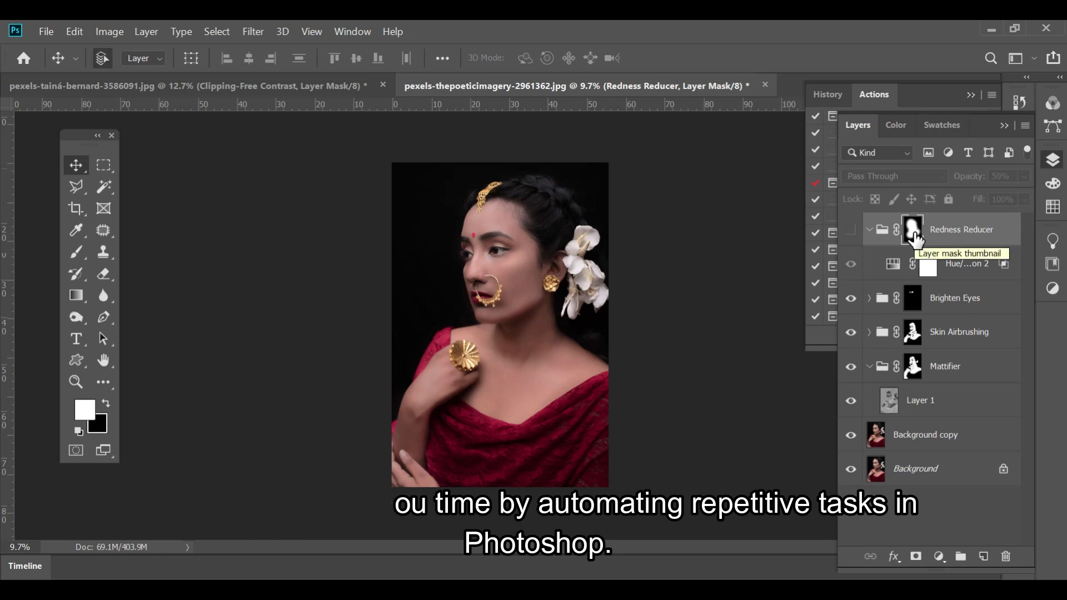
drag(914, 238, 916, 241)
click(850, 230)
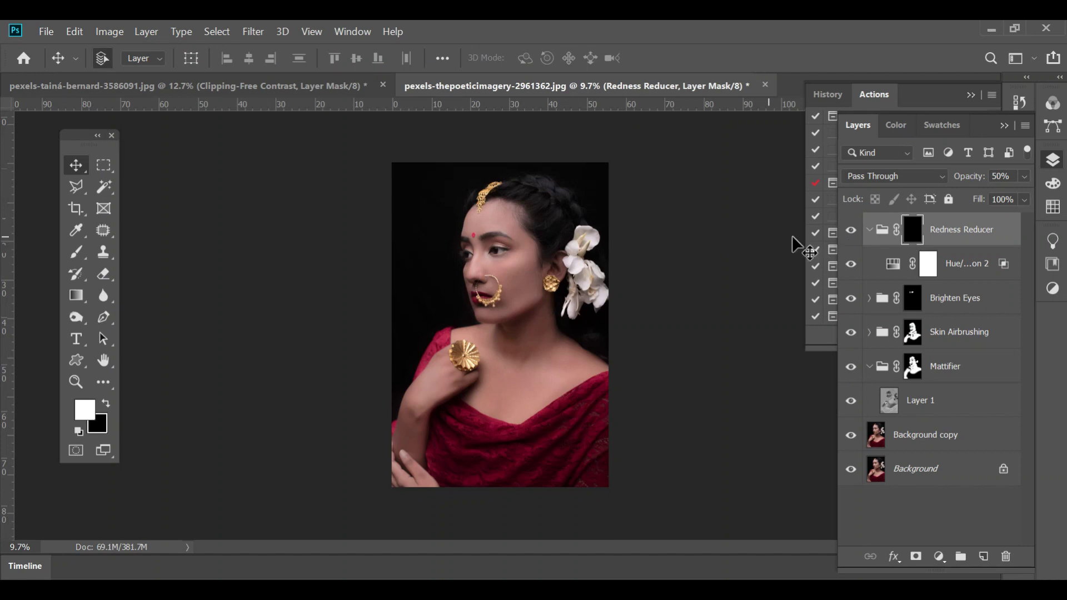
scroll(522, 281, up, 3)
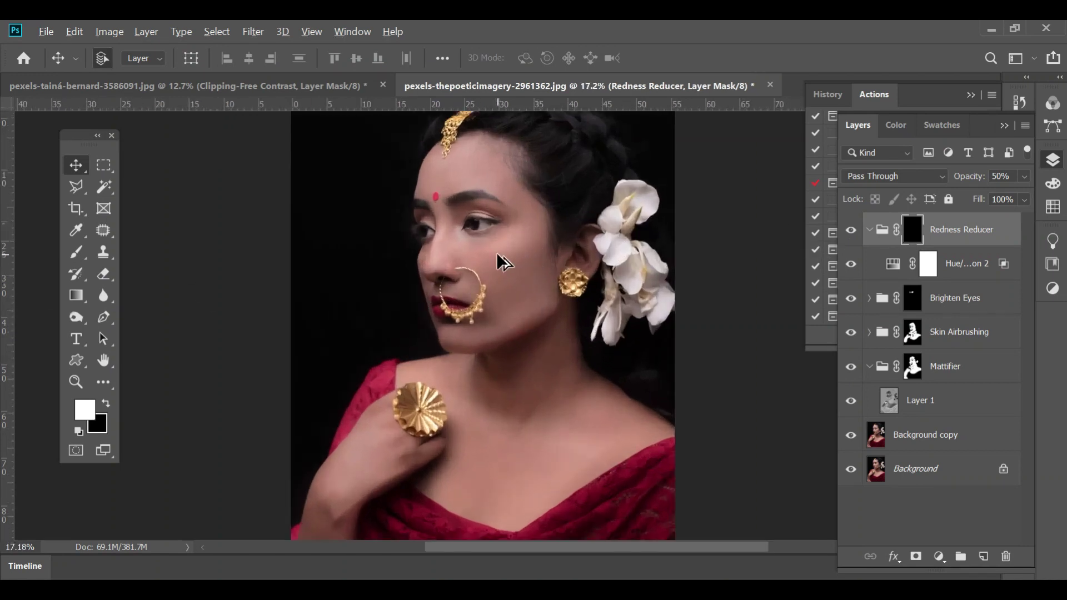
scroll(503, 261, down, 1)
click(852, 230)
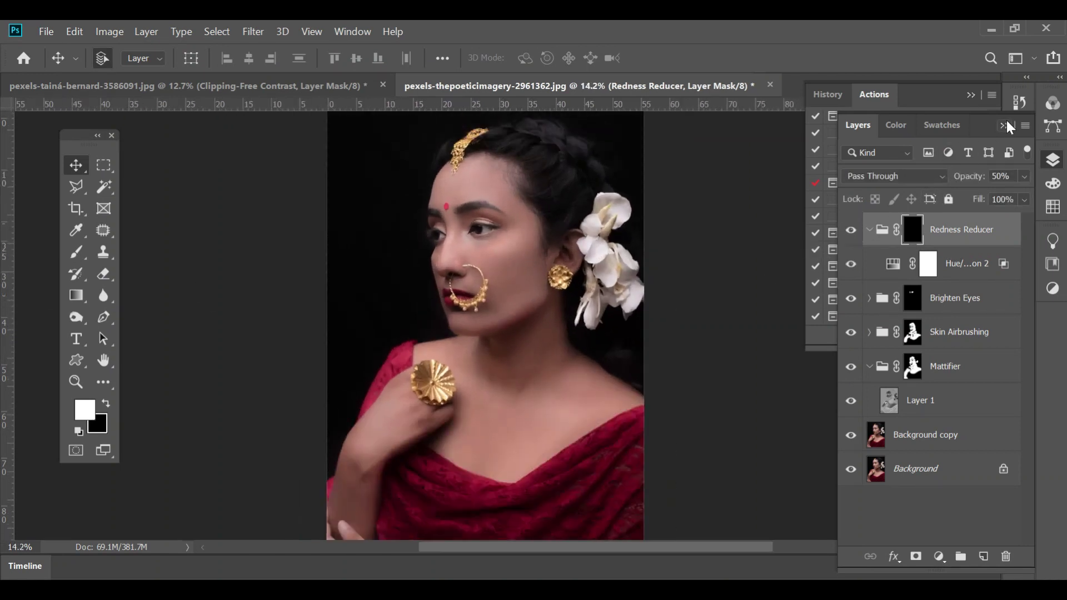
click(1003, 125)
Step: Run the Clipping-Free Contrast action and dismiss its message so it finishes
scroll(845, 298, down, 2)
click(889, 300)
key(b)
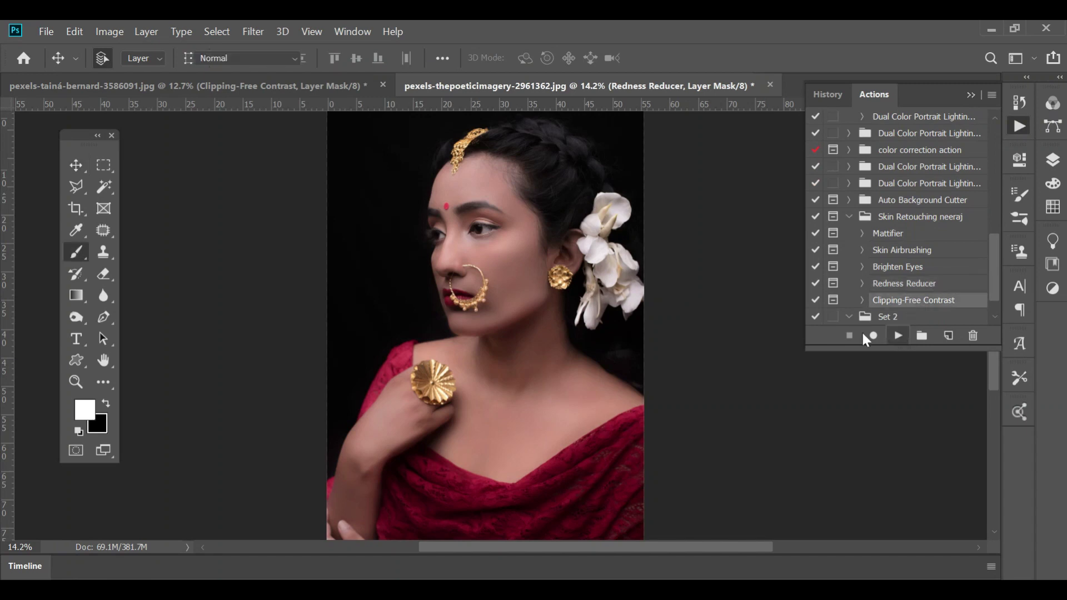
key(Return)
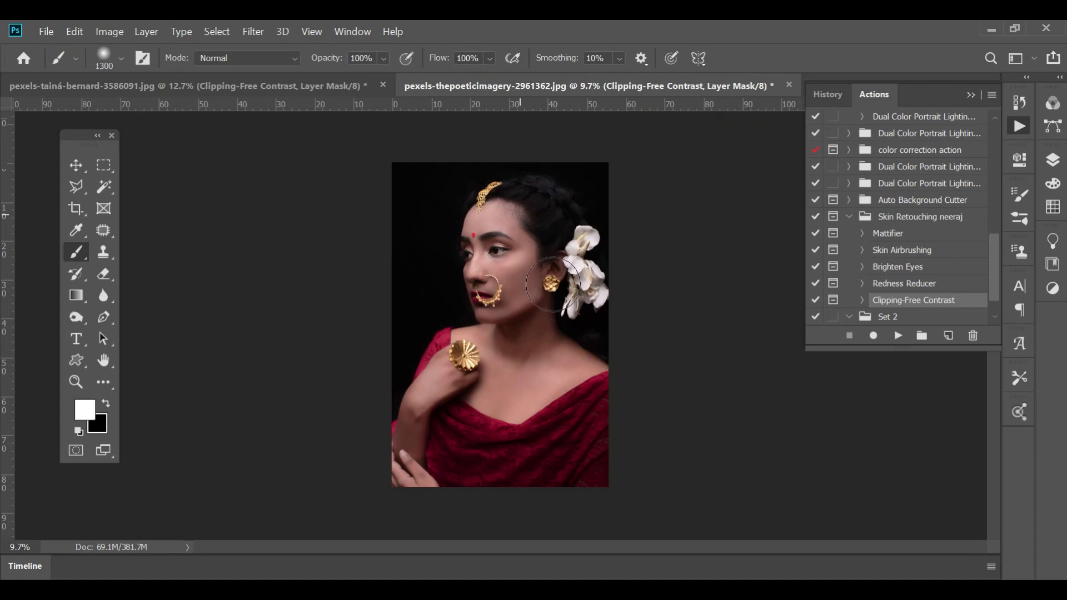
Step: Switch to the Move tool, fit the portrait on screen, and show the Layers panel
click(76, 165)
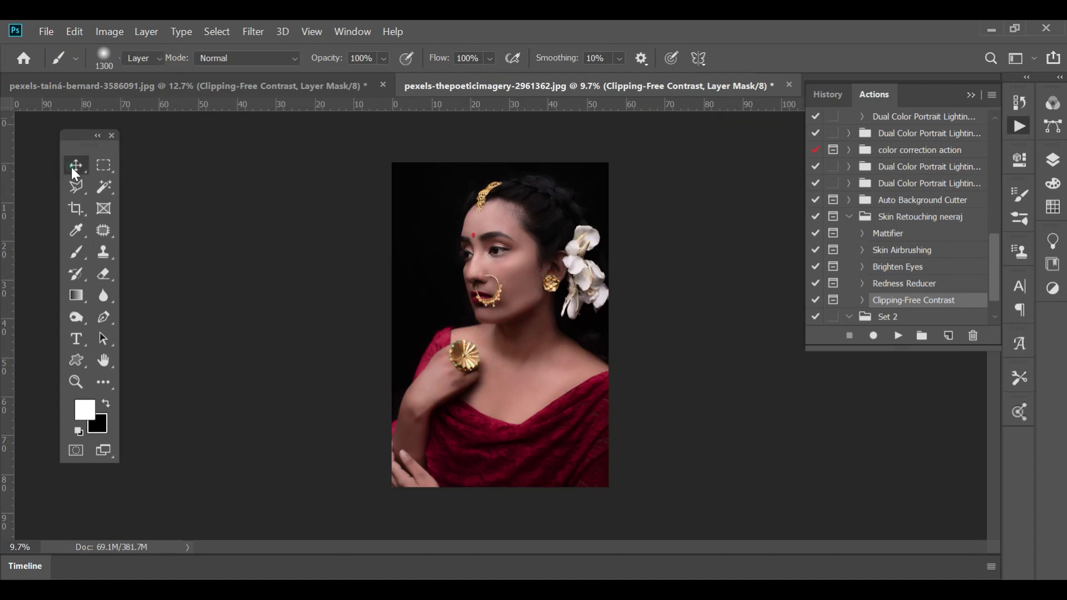
key(ctrl+0)
click(1053, 160)
click(853, 230)
Step: Toggle the Clipping-Free Contrast group on and off repeatedly for a before/after comparison, ending hidden
click(853, 231)
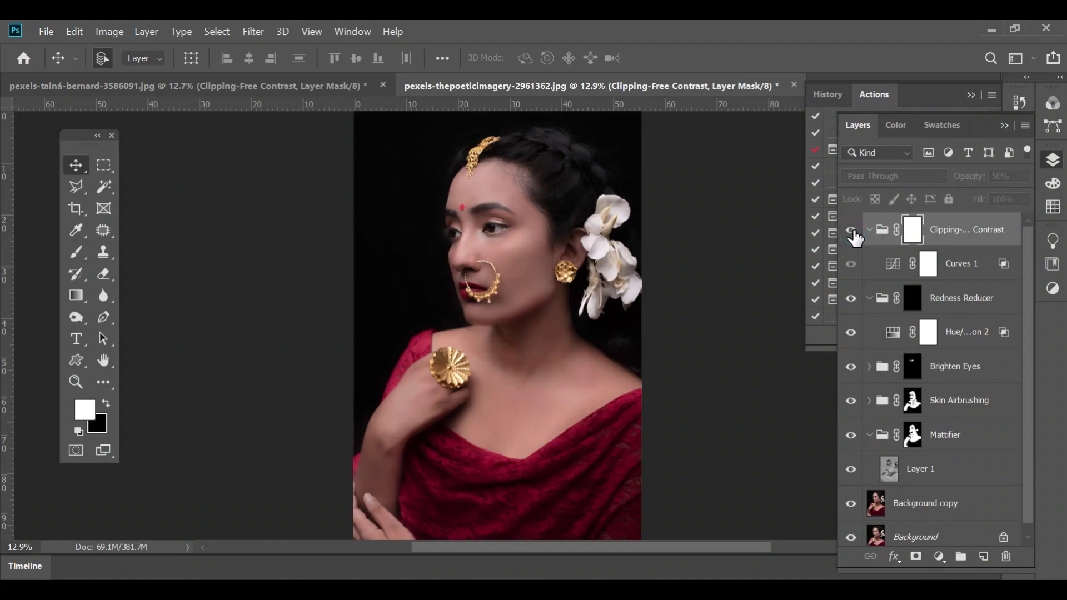
click(852, 230)
click(853, 231)
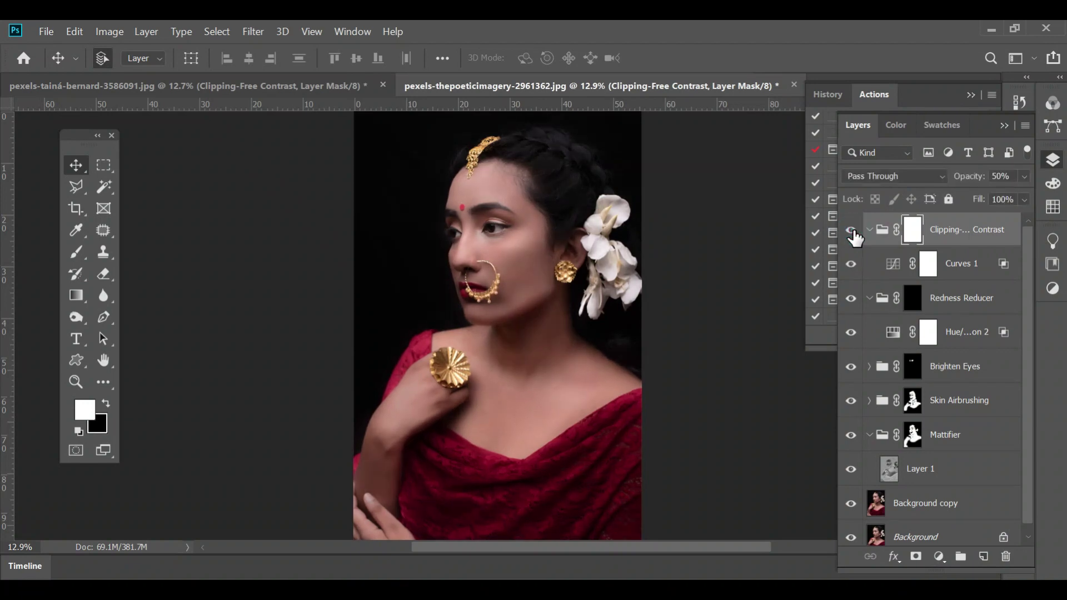
click(853, 231)
click(853, 231)
click(851, 231)
scroll(739, 264, down, 3)
click(852, 231)
click(851, 231)
click(852, 231)
click(1004, 125)
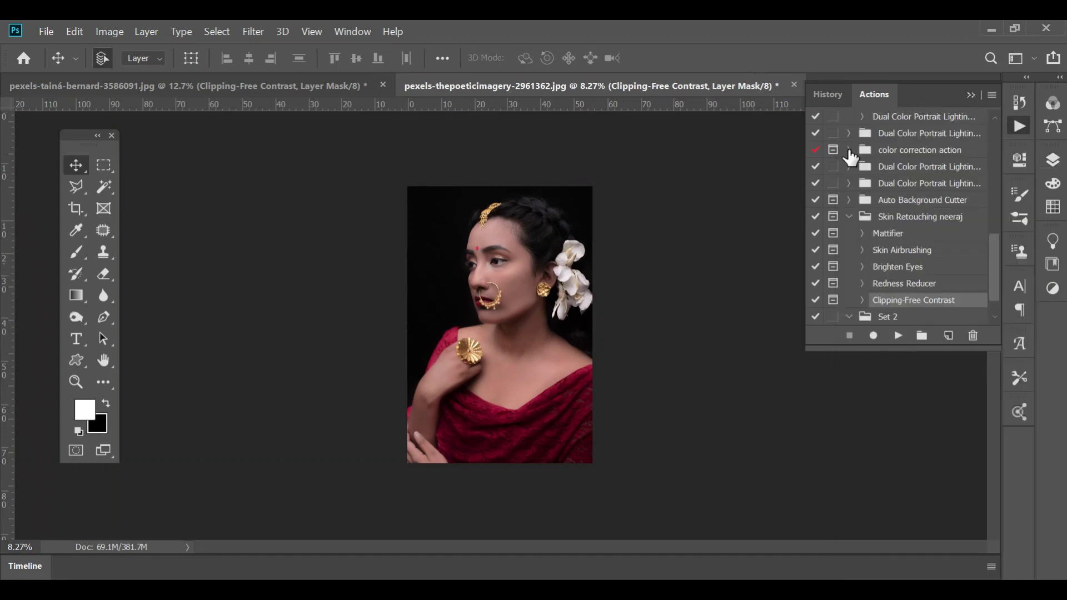
scroll(548, 183, up, 1)
scroll(542, 186, up, 1)
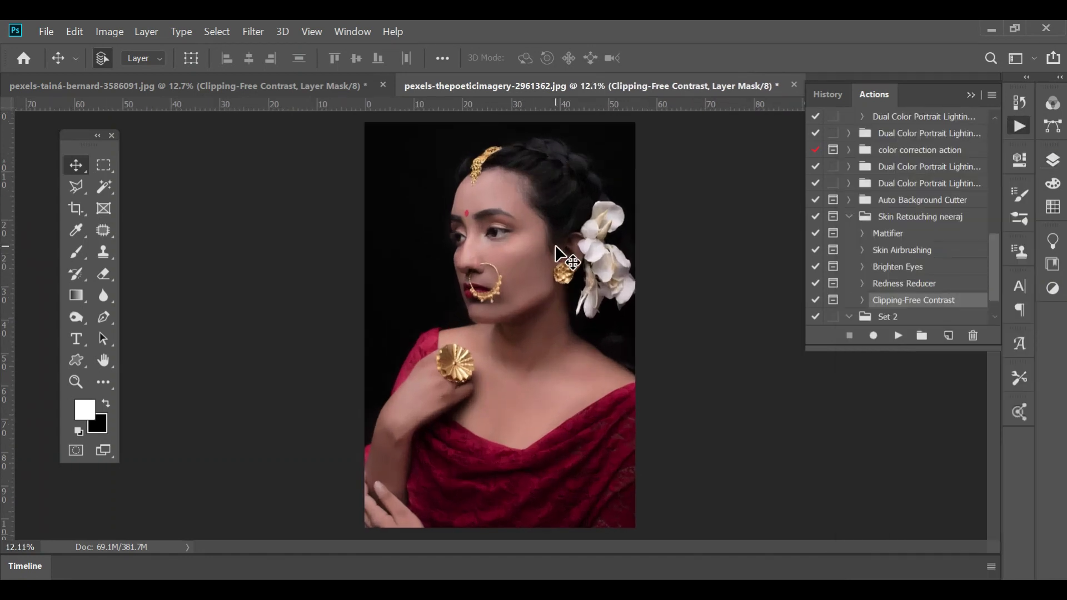